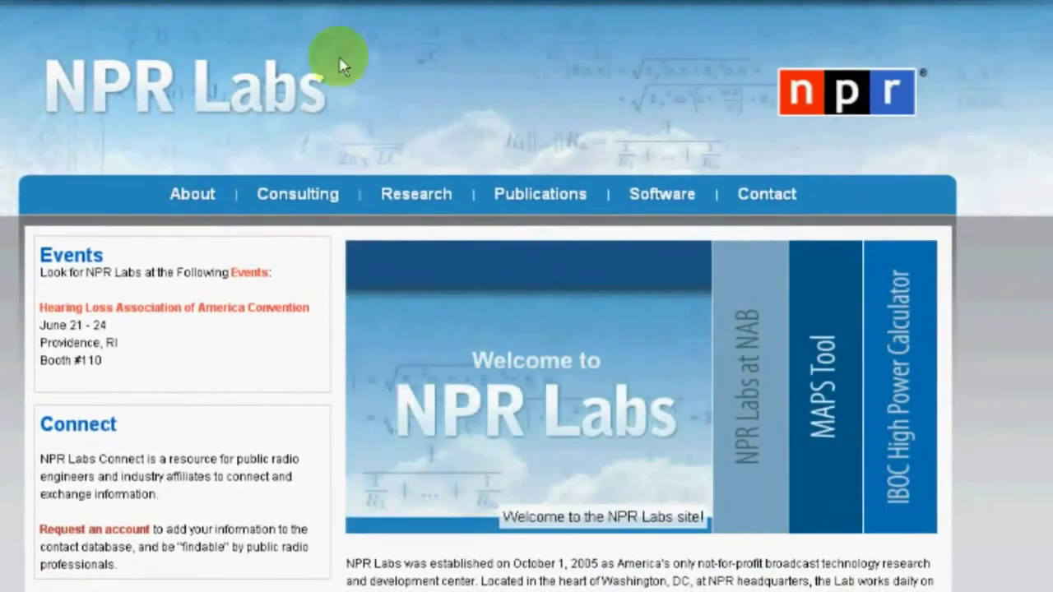
Open the MAPS: Radio research tool from the NPR Labs site
mouse_move(422, 195)
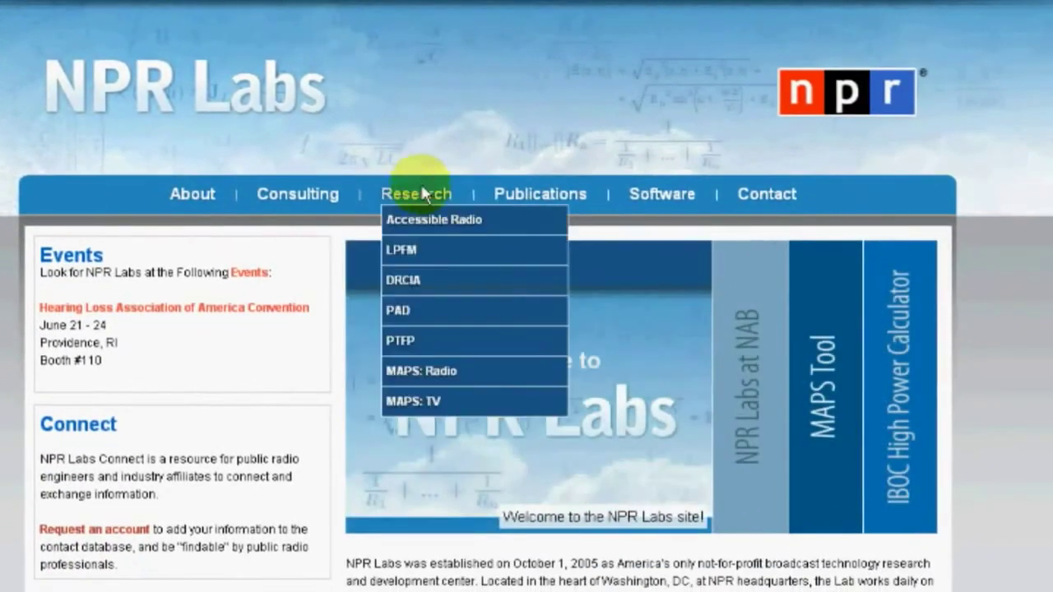
left_click(443, 380)
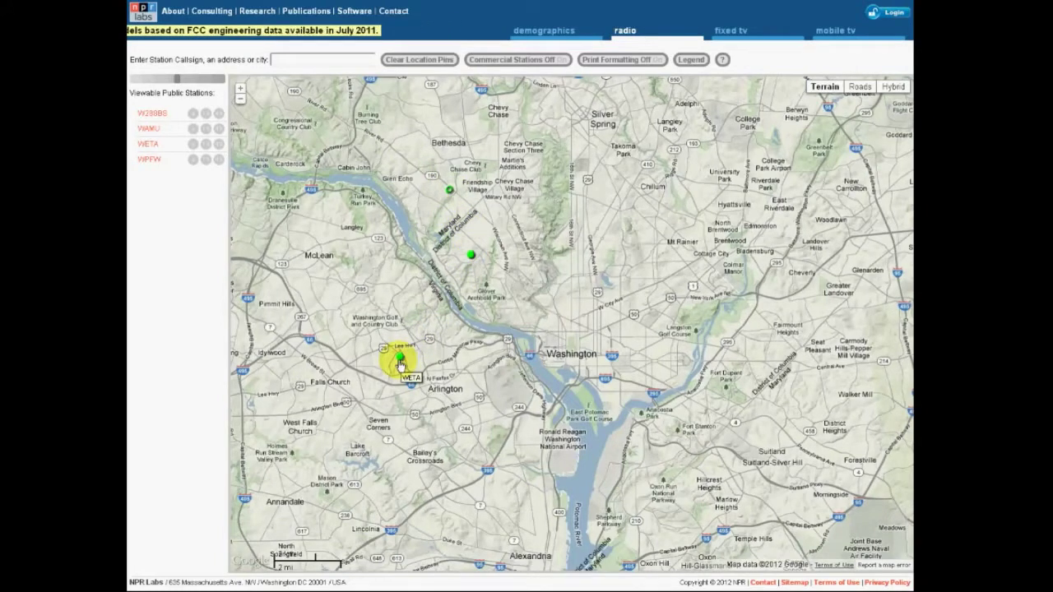
Find the transmitter site northwest of Washington and show the station details of WPFW
scroll(403, 366, "down", 2)
left_click_drag(439, 303, 456, 330)
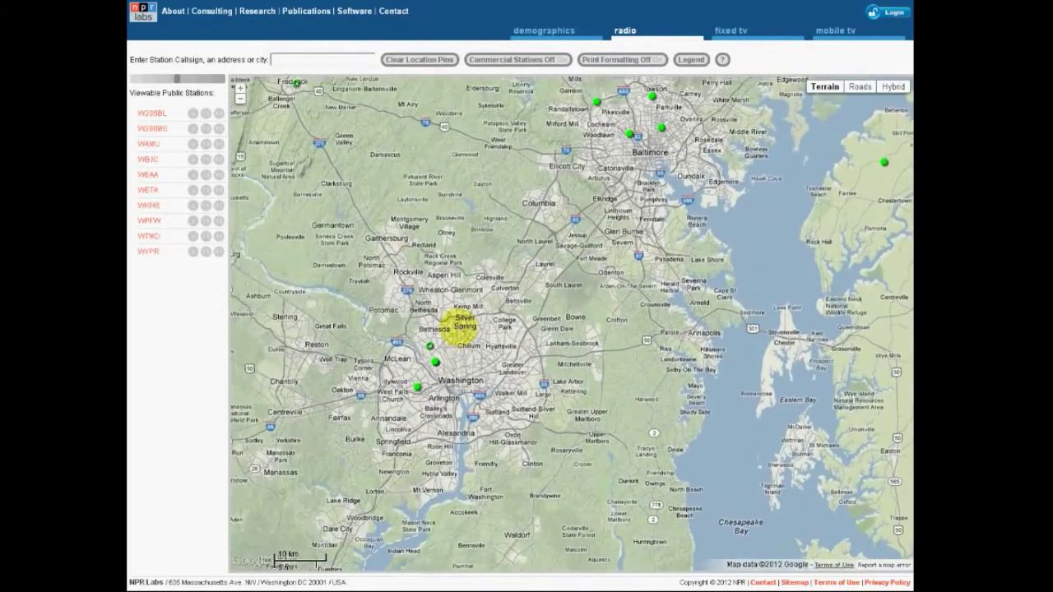
left_click_drag(439, 126, 510, 208)
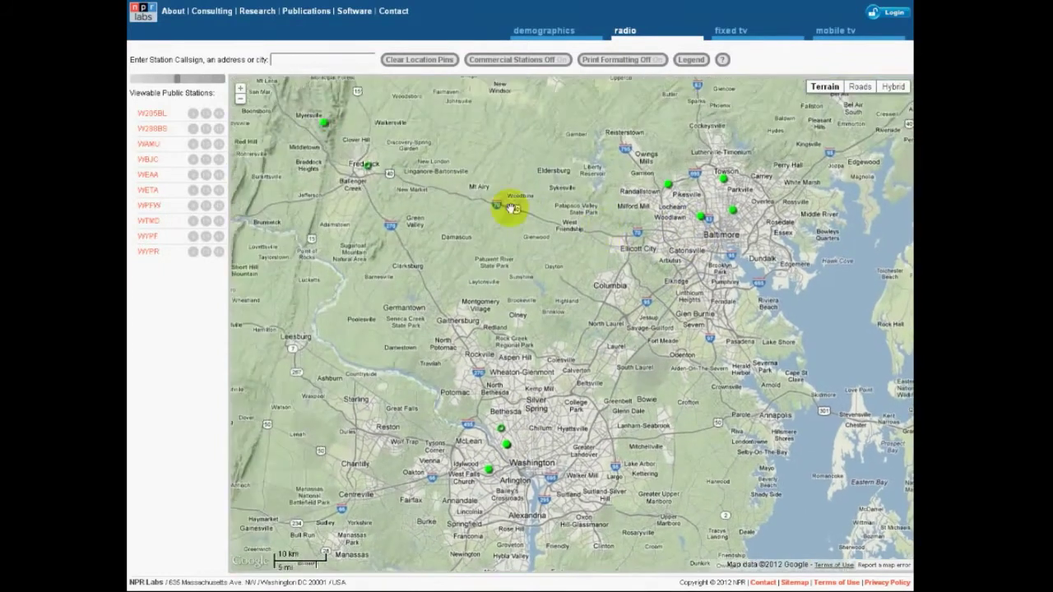
left_click_drag(534, 303, 533, 244)
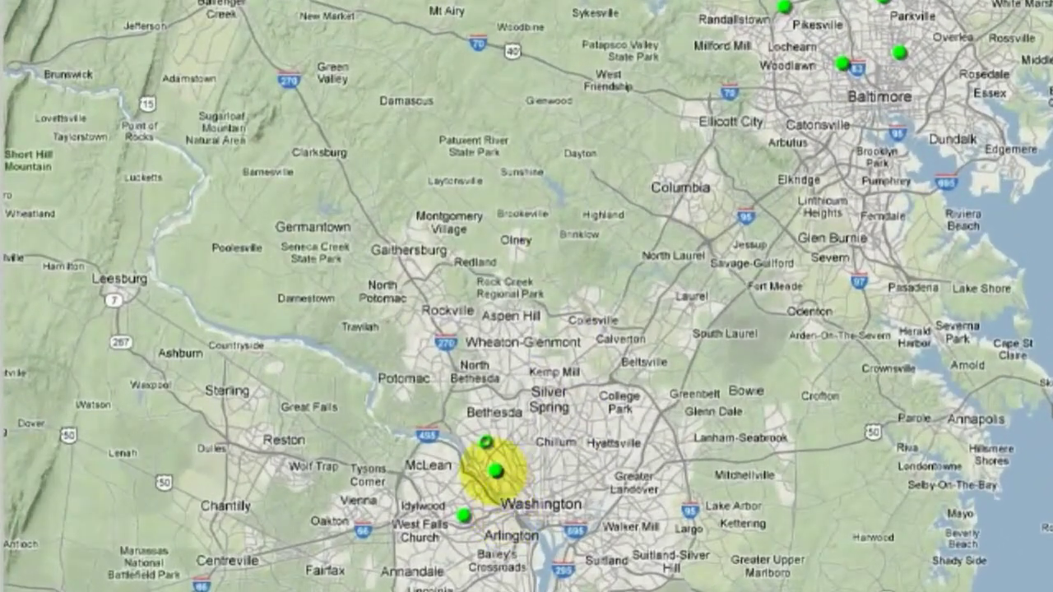
left_click(495, 470)
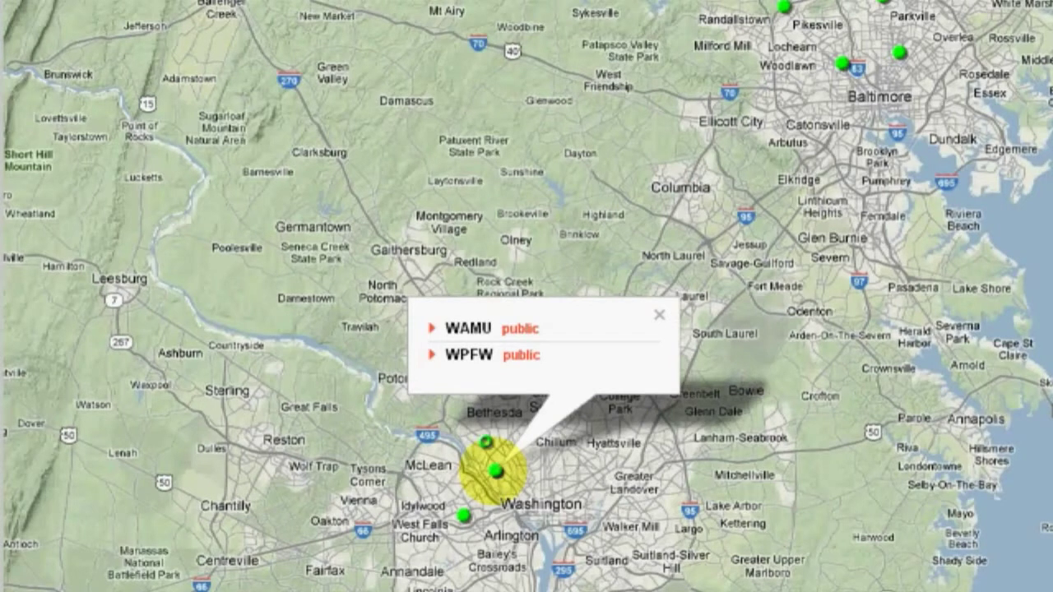
left_click(469, 356)
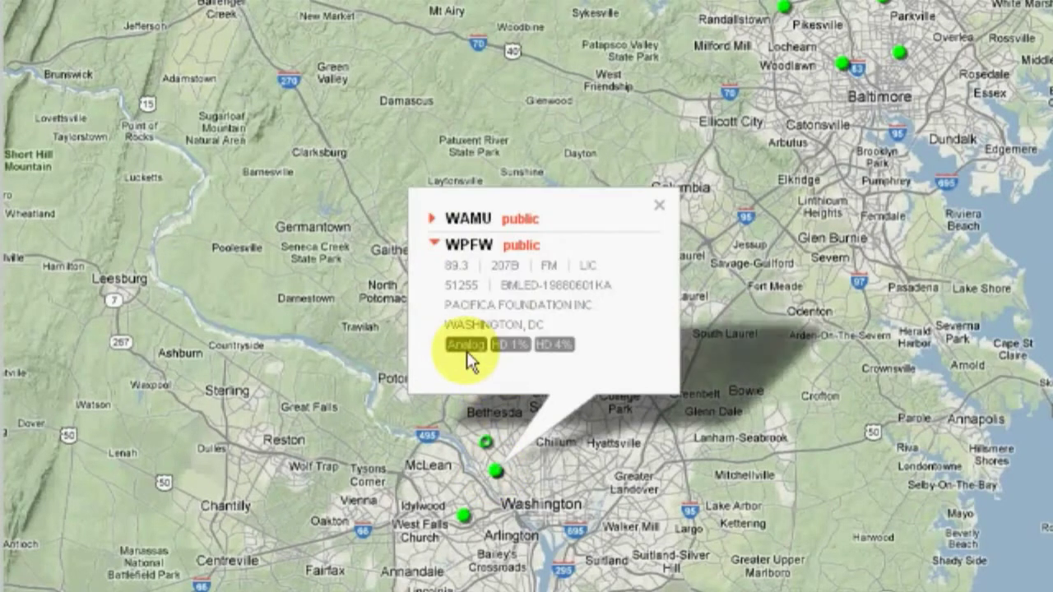
Display the Analog coverage of WAMU on the map and close the station information
left_click(457, 220)
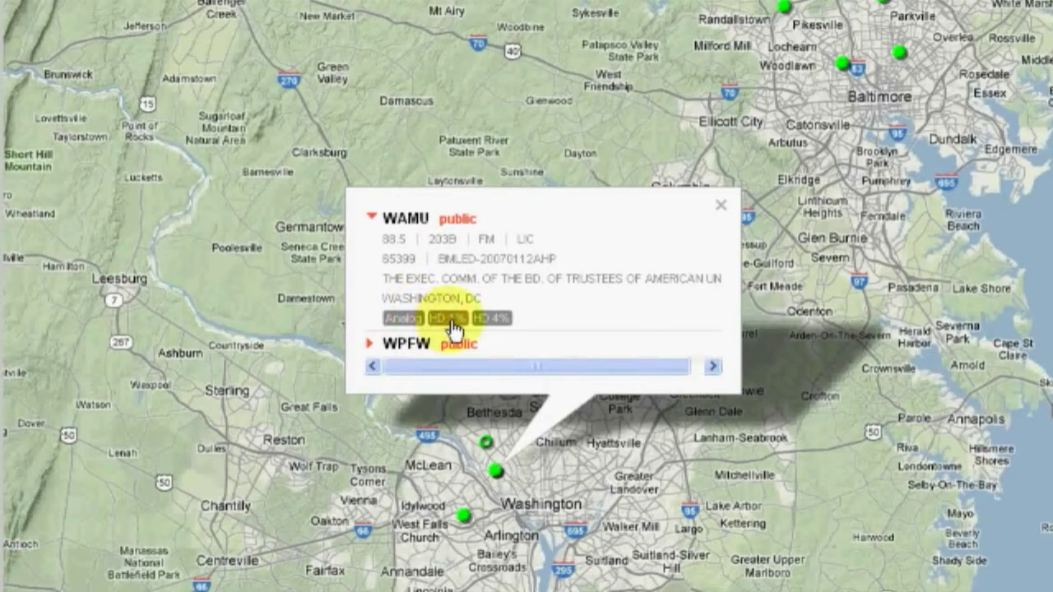
left_click(397, 324)
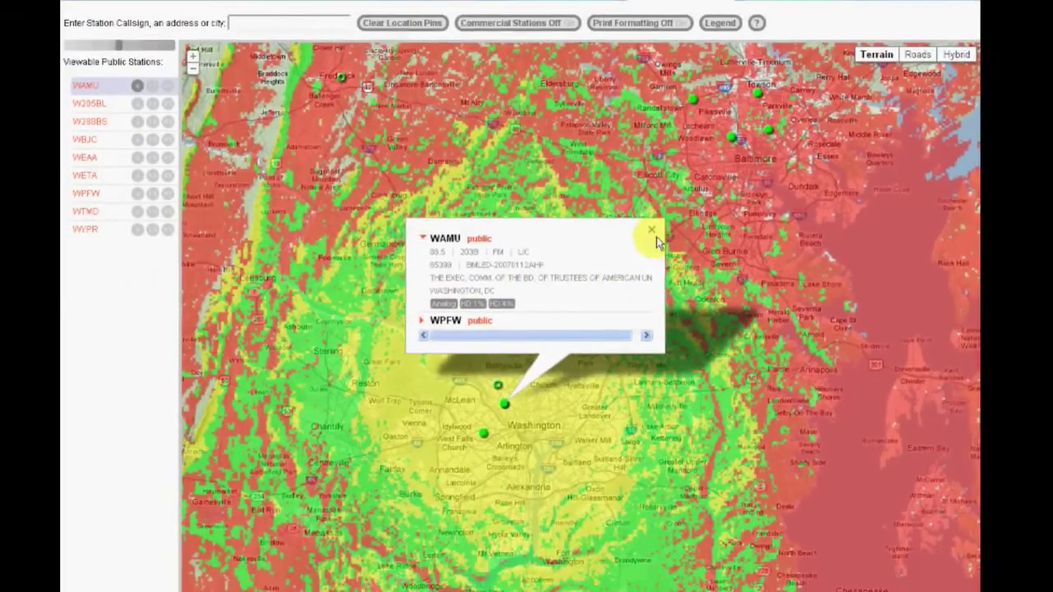
left_click(651, 233)
Add the HD 1% coverage of WXPN from the Philadelphia transmitter site and close the station information
scroll(557, 305, "down", 1)
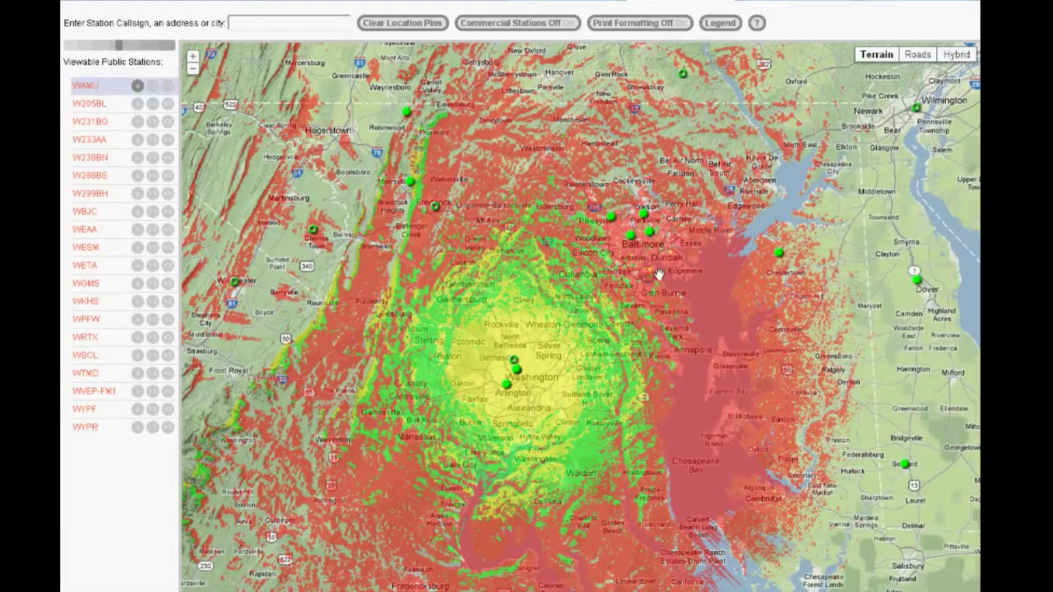
left_click_drag(654, 217, 553, 316)
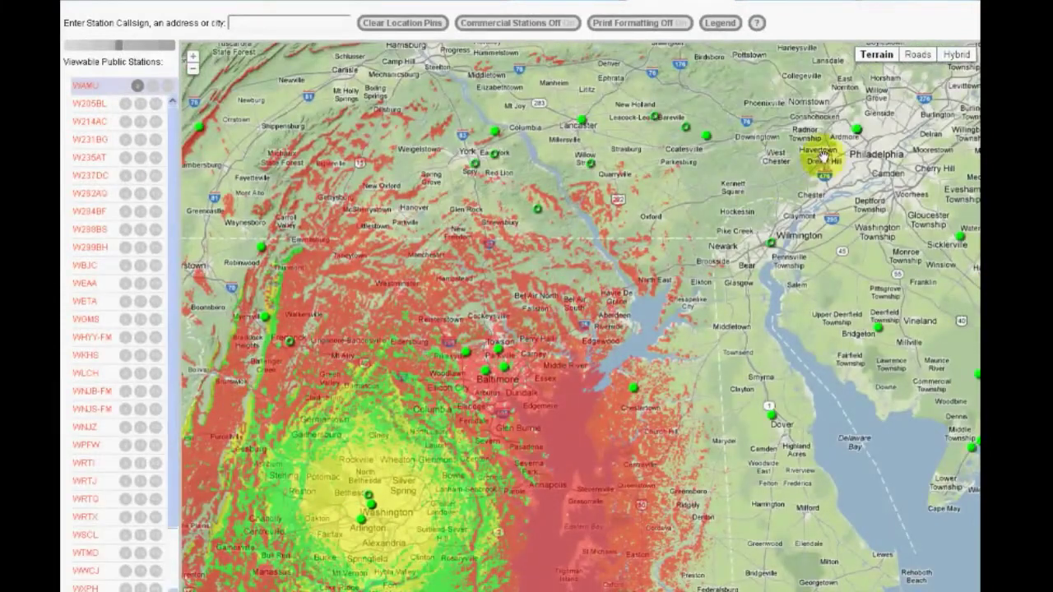
left_click(857, 134)
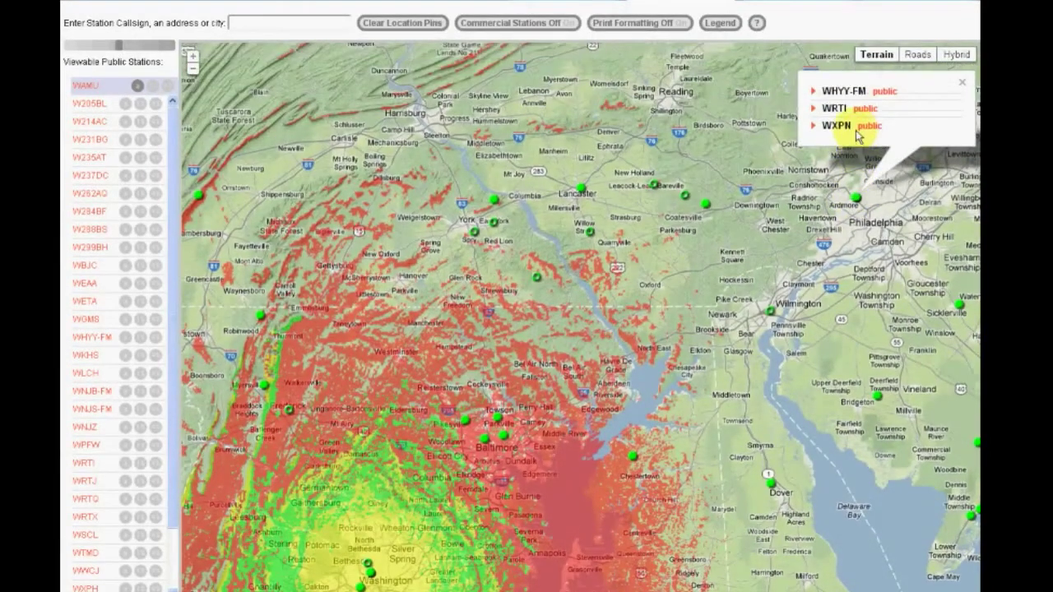
left_click(834, 126)
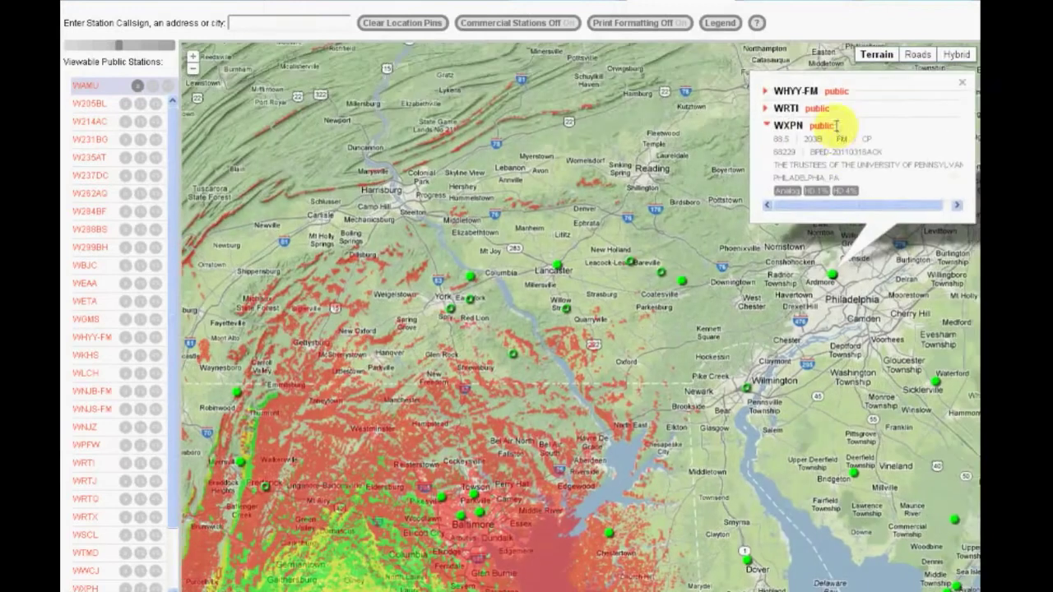
left_click(817, 198)
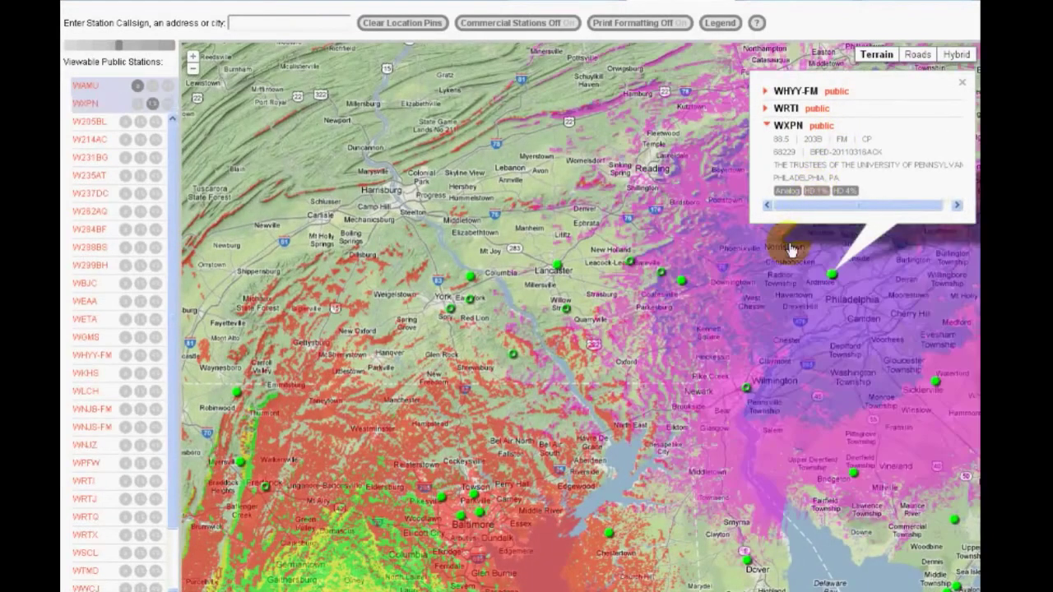
left_click(960, 83)
Try the coverage overlays at faint and nearly solid opacity, ending at a medium setting
left_click_drag(630, 294, 606, 225)
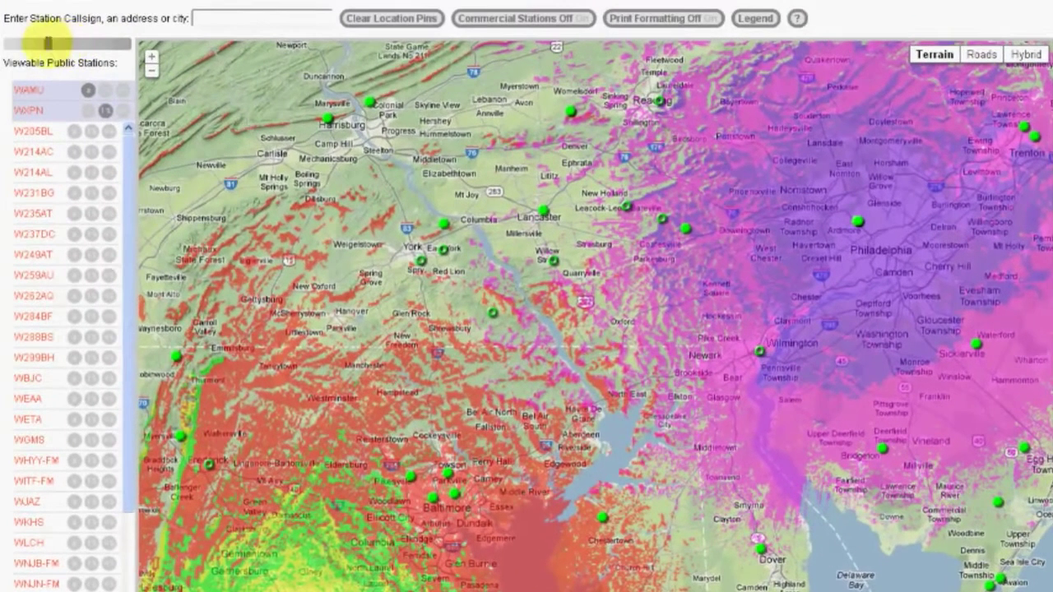
left_click_drag(48, 41, 32, 41)
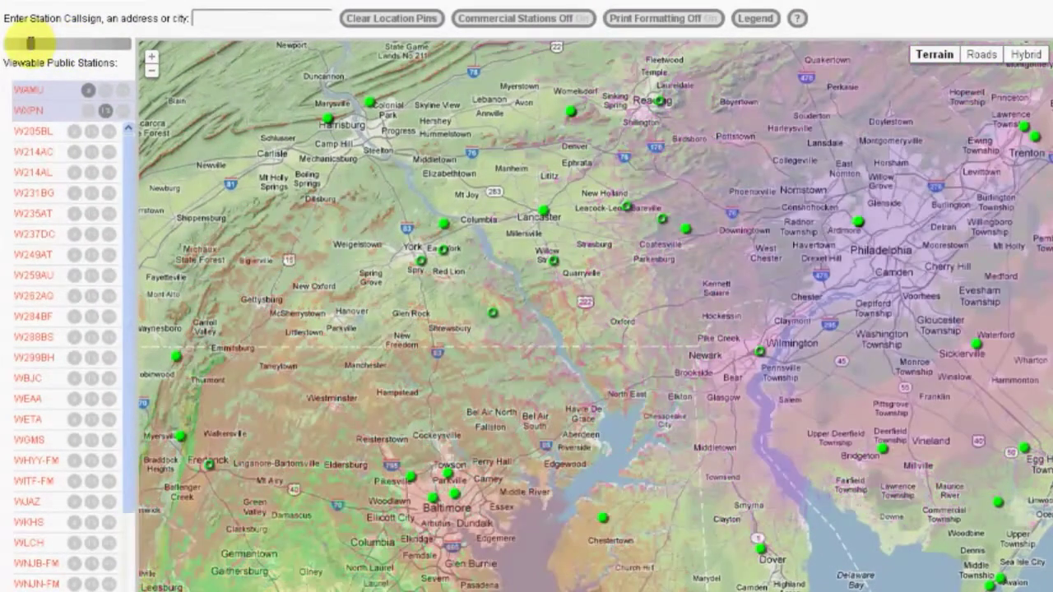
left_click_drag(31, 42, 110, 42)
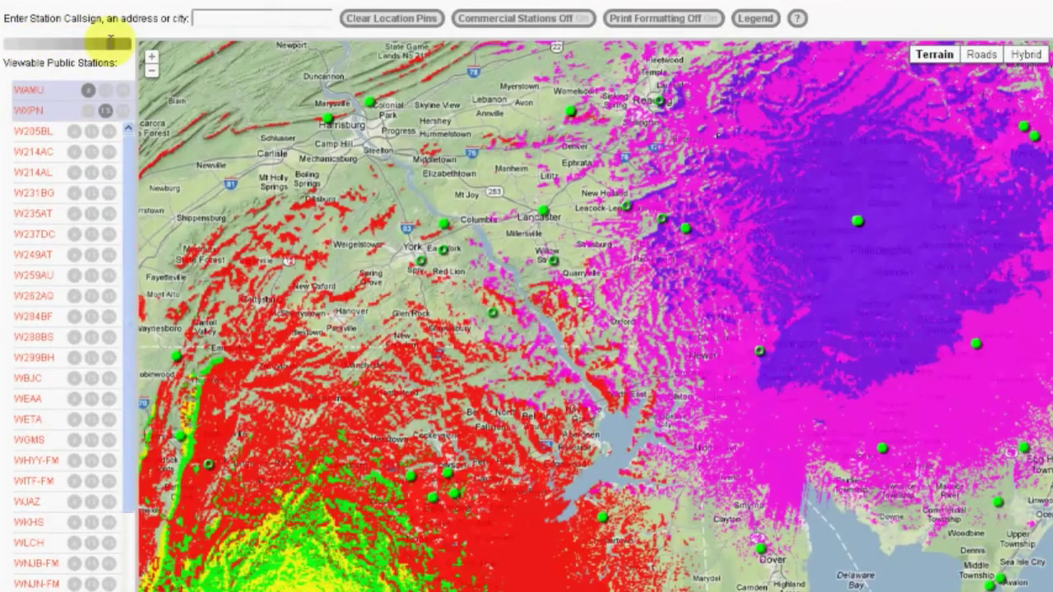
left_click_drag(111, 44, 64, 42)
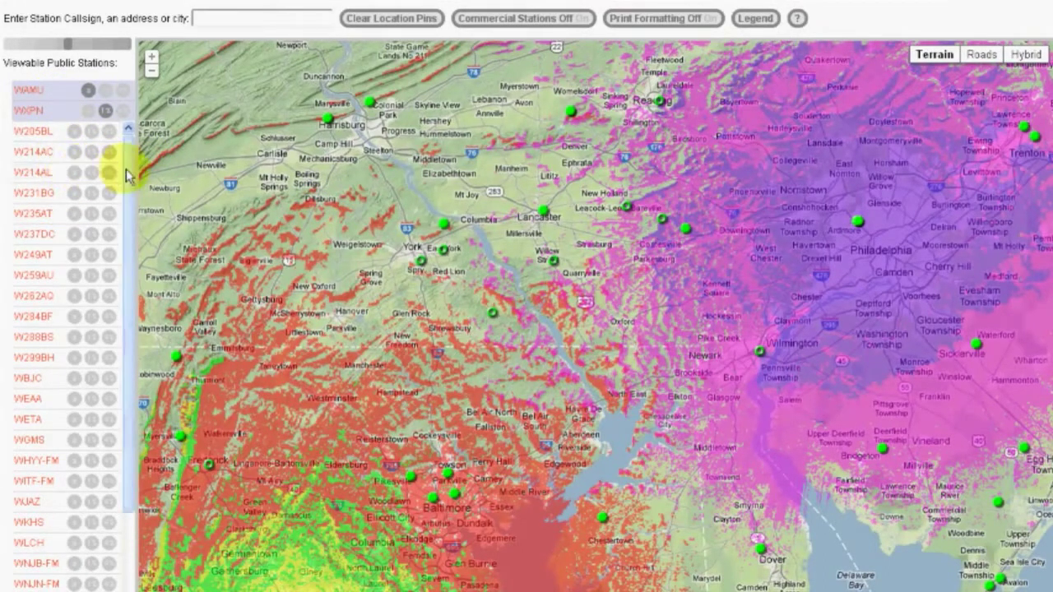
View the station details of WEAA and WBJC from the list of viewable public stations
left_click(36, 409)
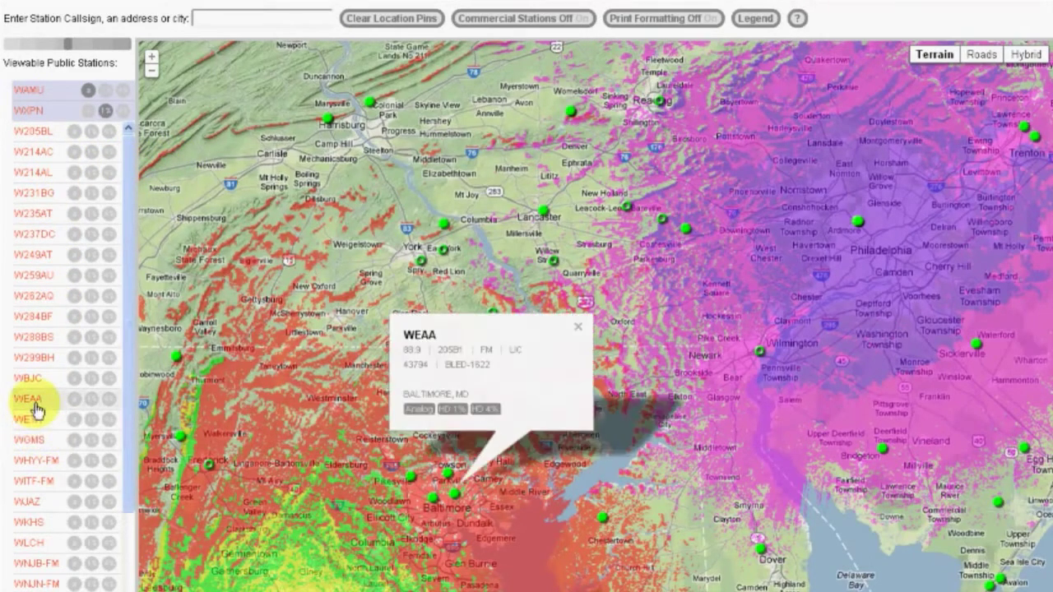
left_click(28, 379)
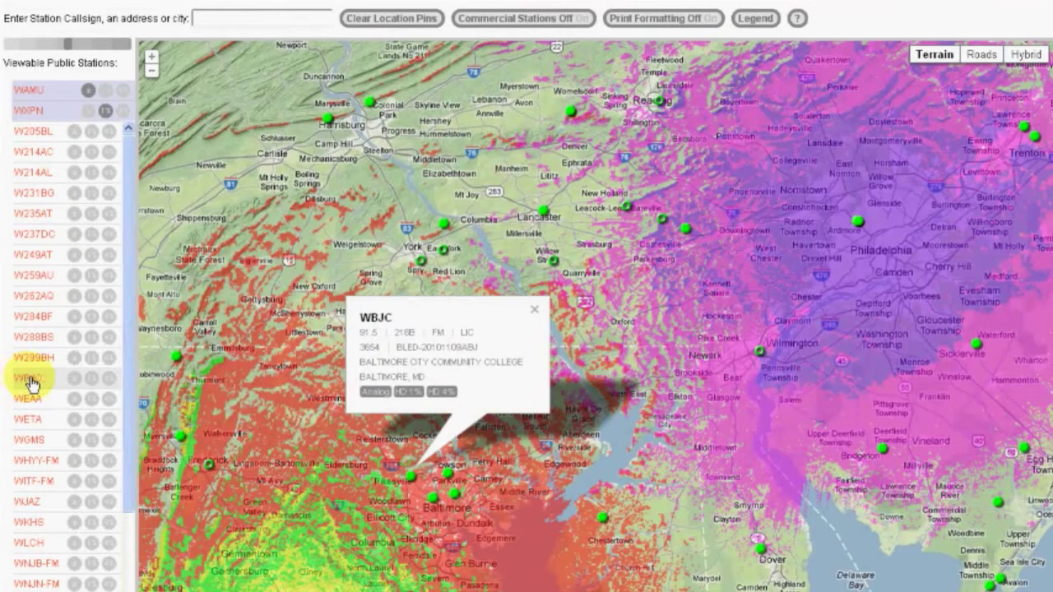
Remove the WAMU Analog coverage overlay while viewing the Pittsburgh area
left_click_drag(317, 176, 440, 252)
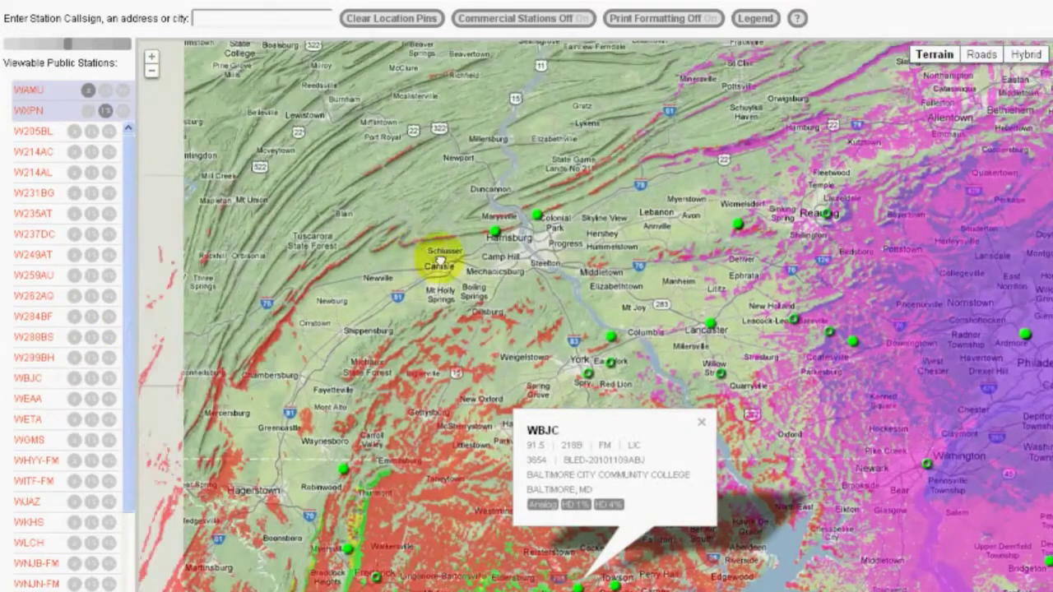
left_click_drag(622, 285, 816, 266)
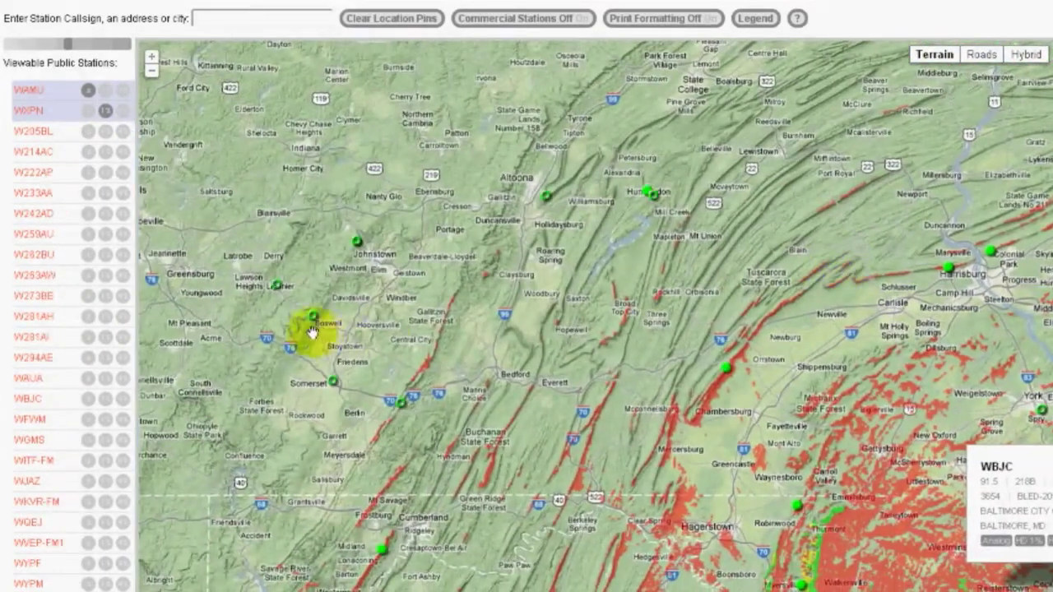
left_click_drag(221, 344, 524, 336)
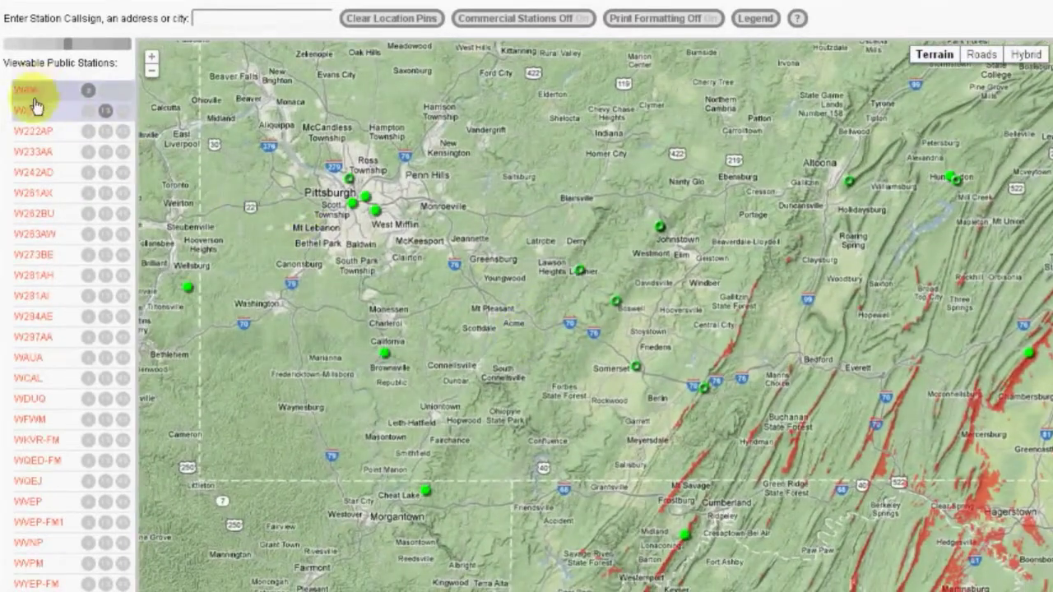
left_click(90, 93)
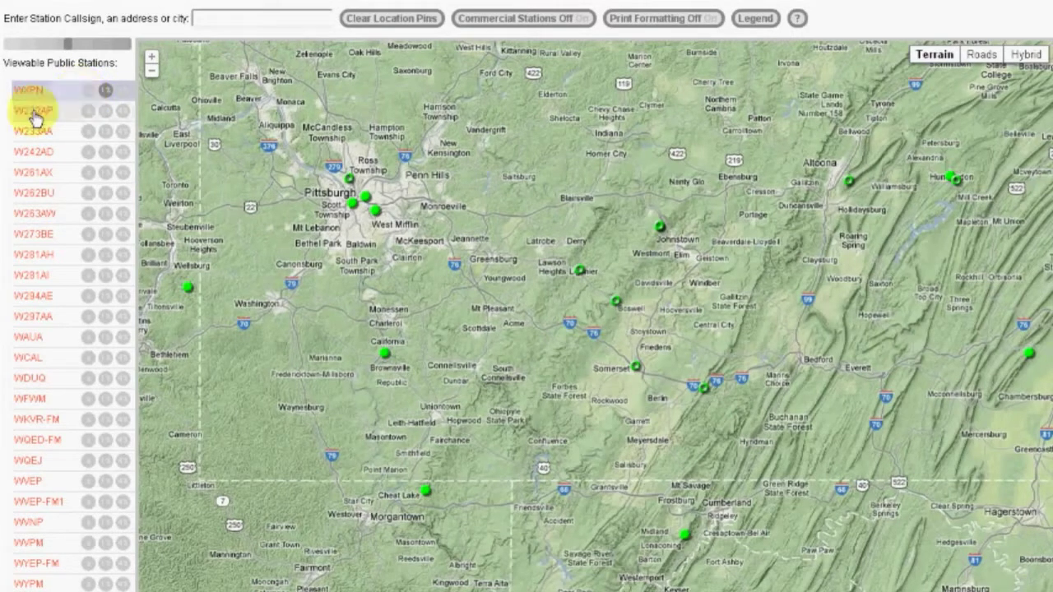
Look up the station details of W273BE and WAUA from the list of viewable public stations
left_click(33, 235)
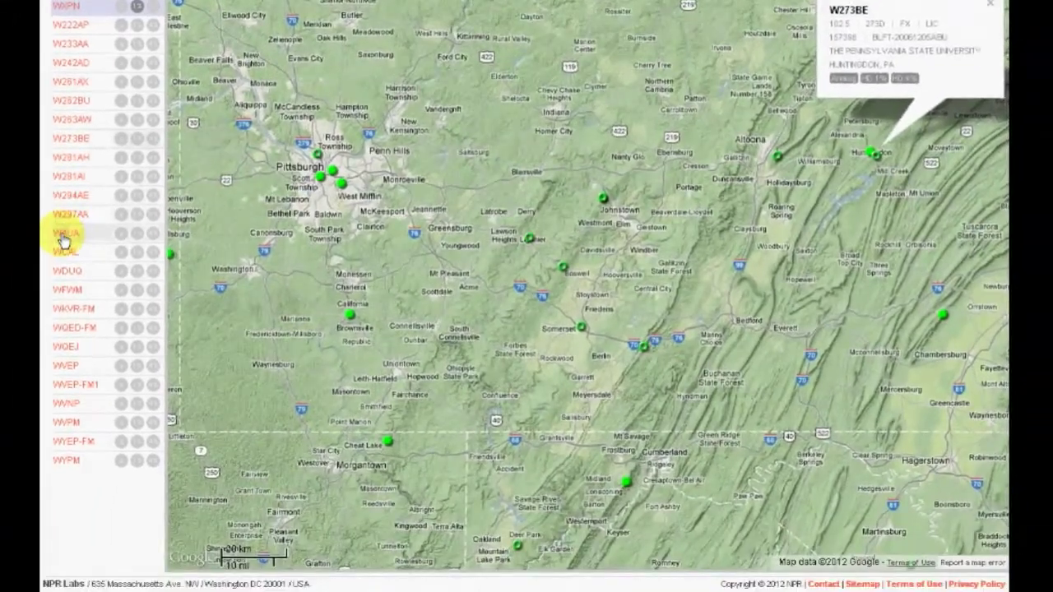
left_click(41, 294)
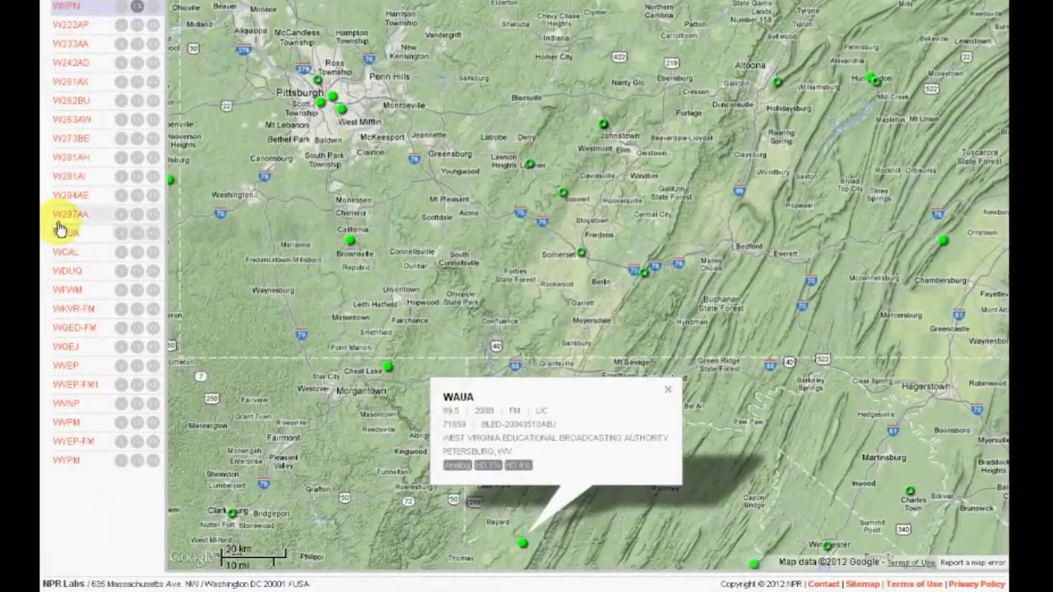
Locate the WXPN coverage area and list the stations at the transmitter site near Philadelphia
left_click(57, 12)
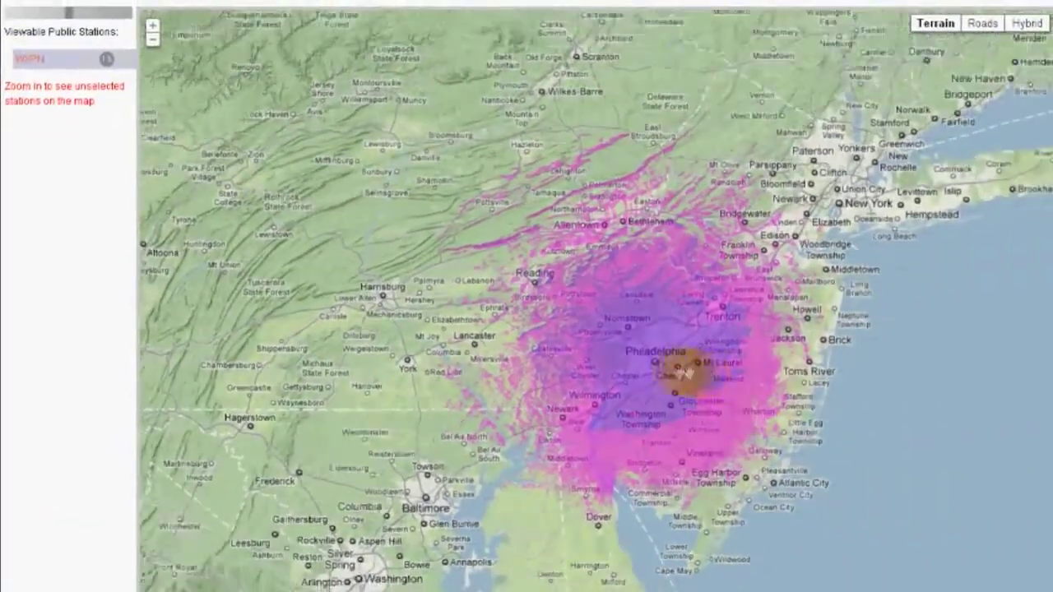
double_click(683, 372)
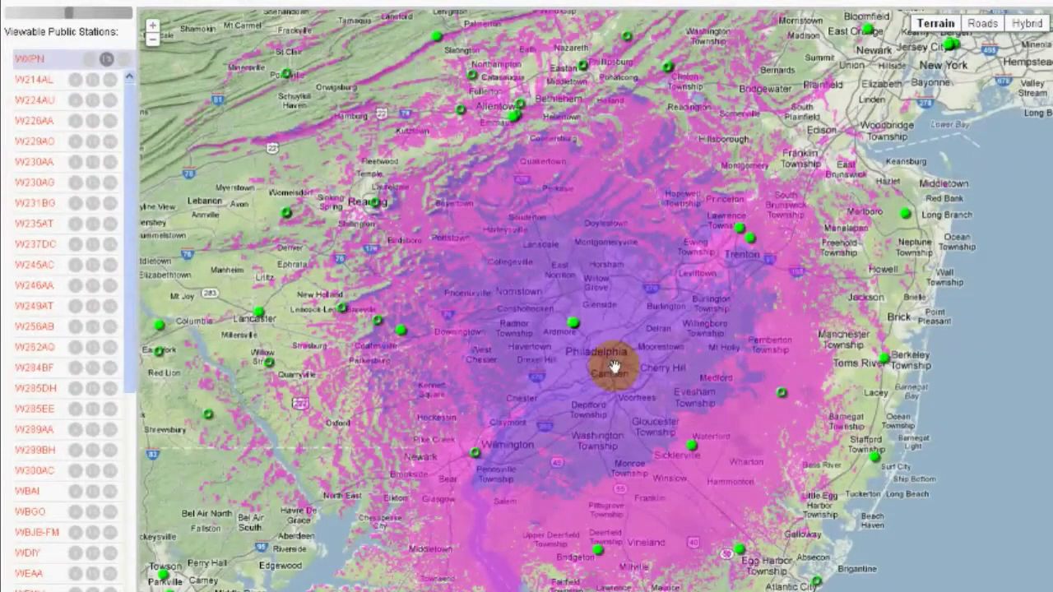
left_click(573, 322)
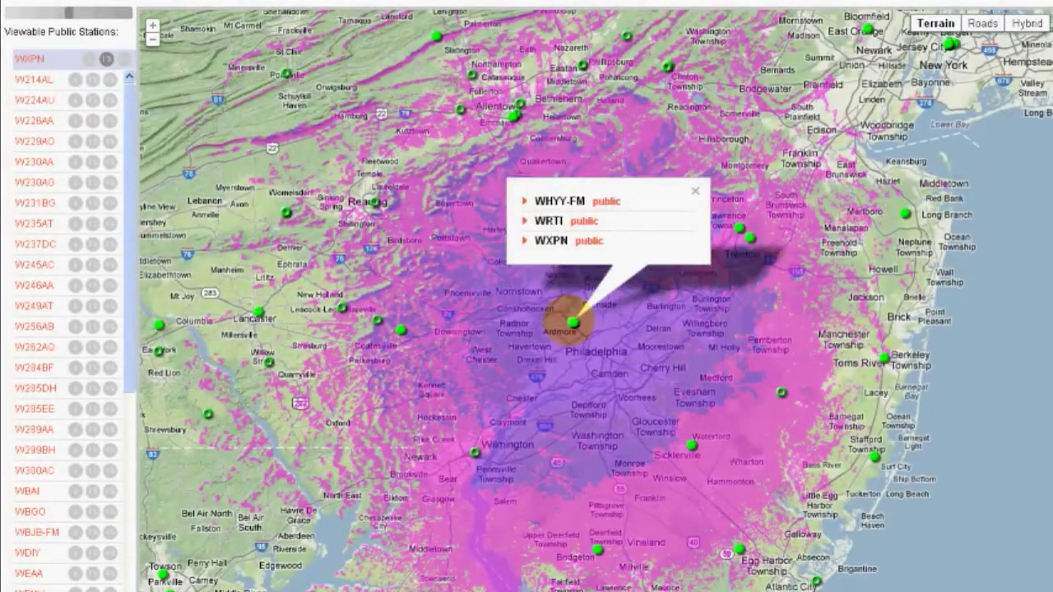
Show the station details and Analog coverage of WBAI in New York, and remove that coverage again
left_click(27, 493)
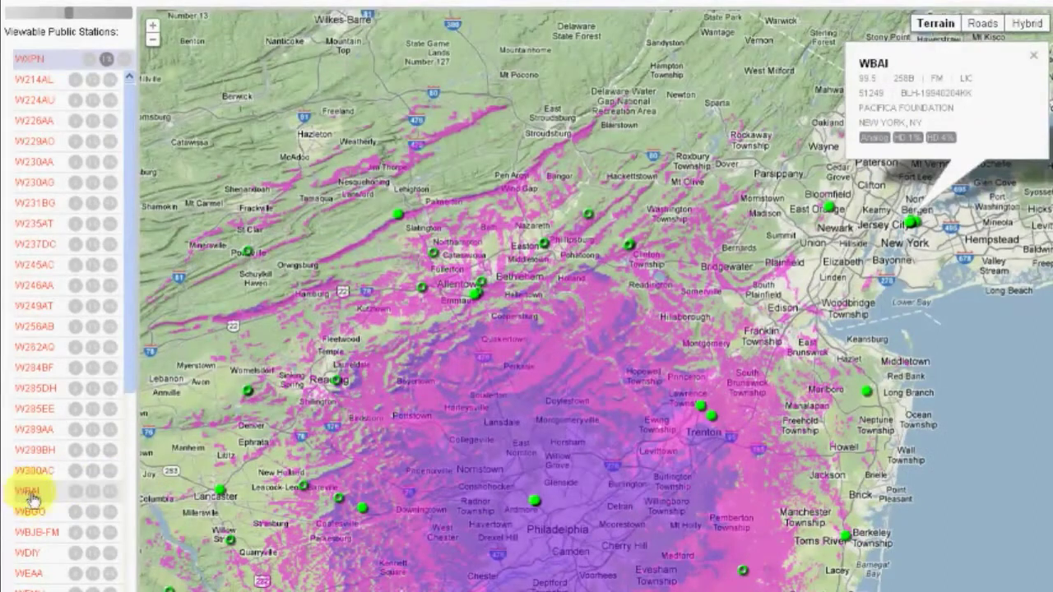
left_click(74, 493)
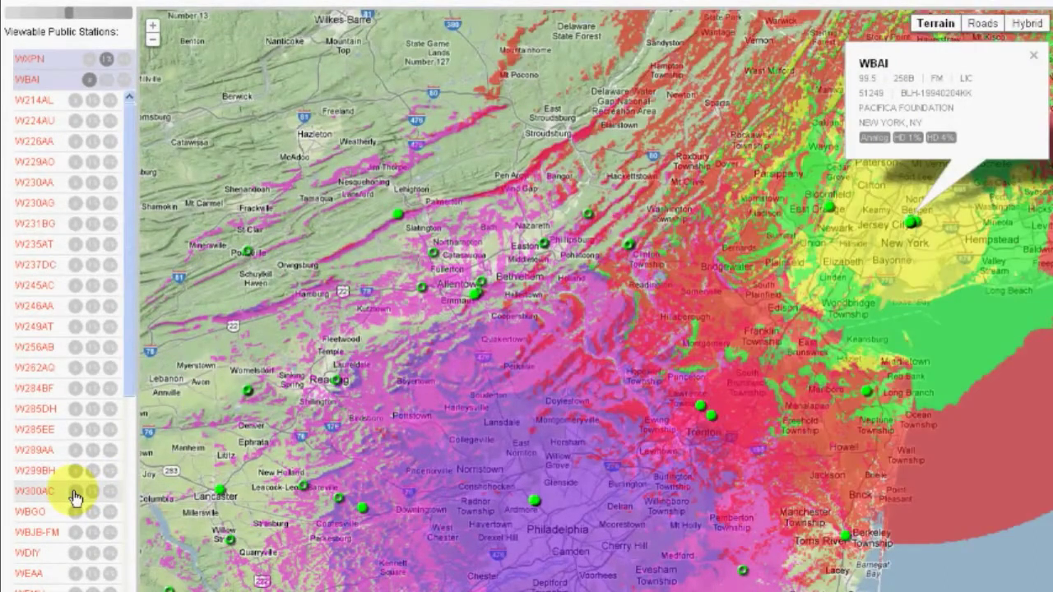
left_click(89, 80)
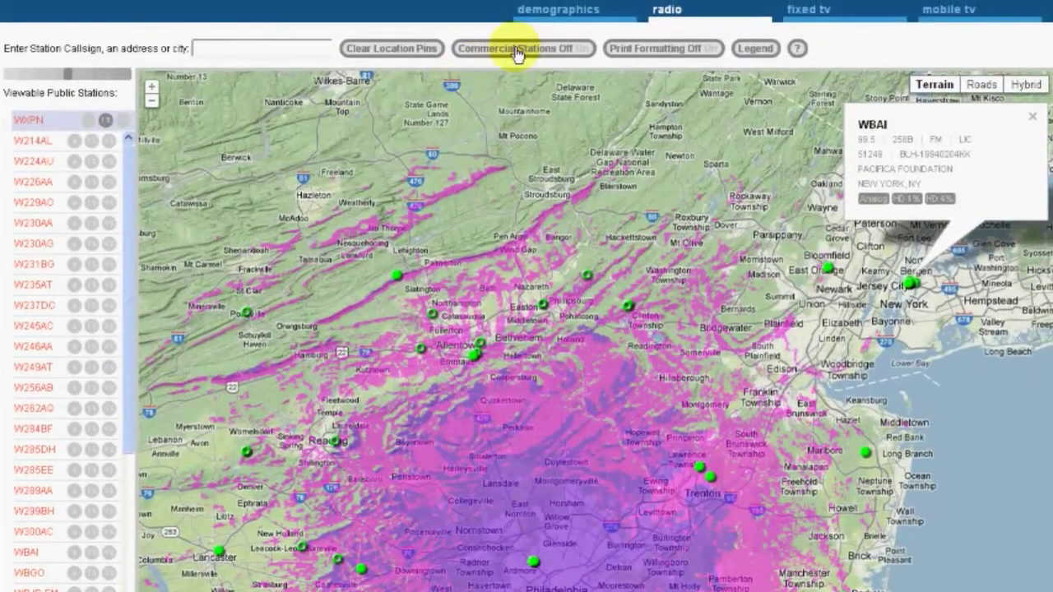
Turn on commercial stations and view the details of W300BT at the site near Hazleton
left_click(514, 56)
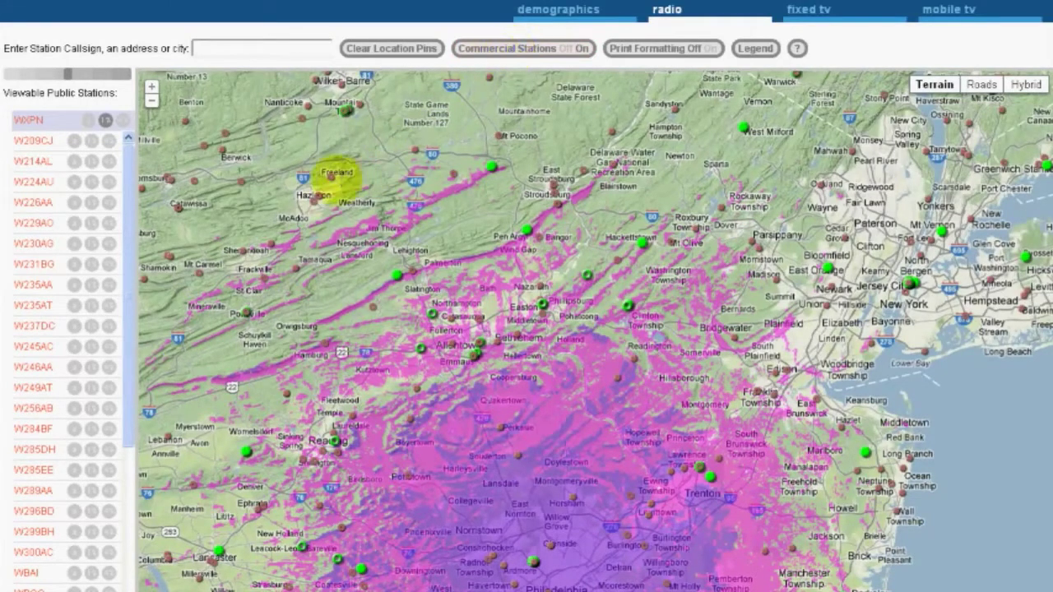
left_click(320, 206)
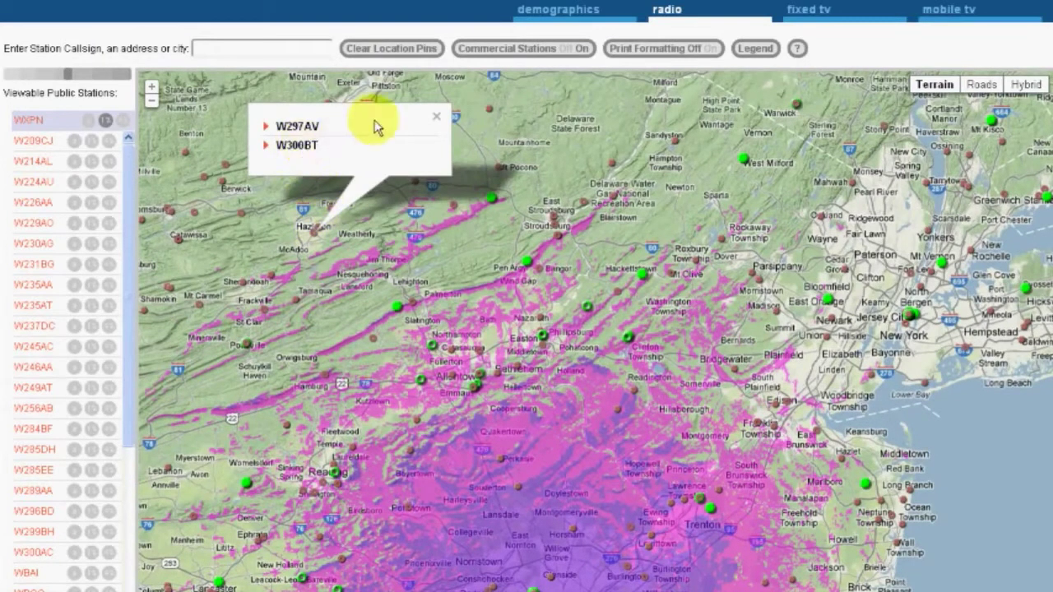
left_click(301, 148)
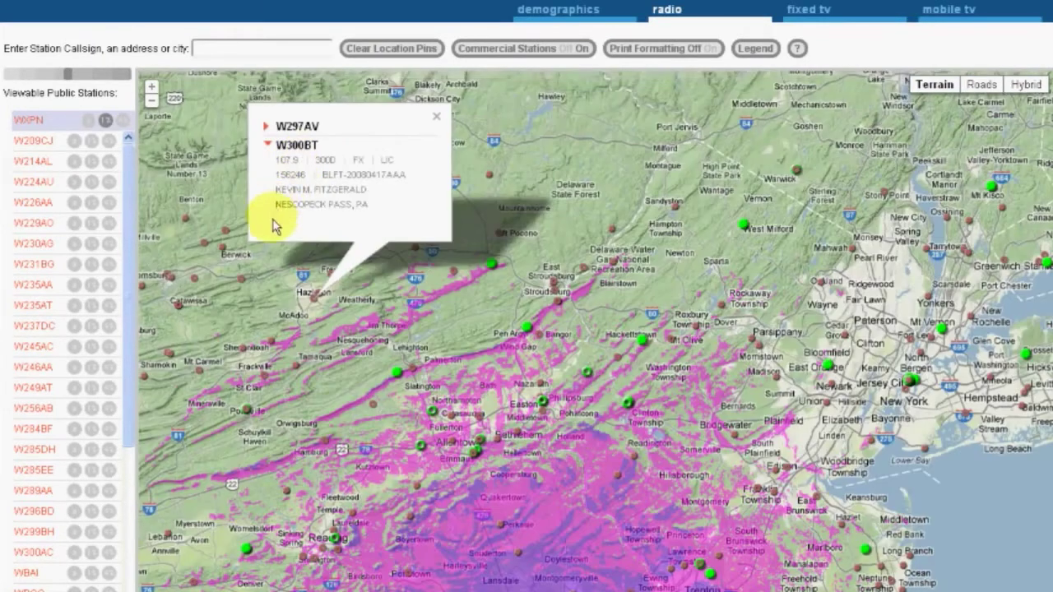
List the stations at the WXPN transmitter site near Philadelphia, including the commercial ones
left_click(437, 120)
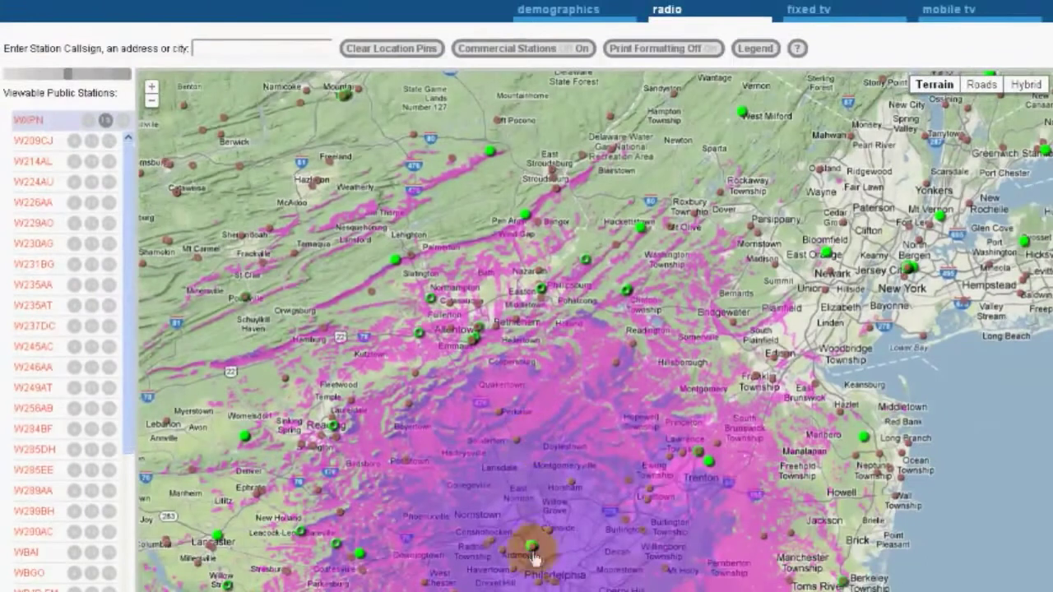
left_click(531, 550)
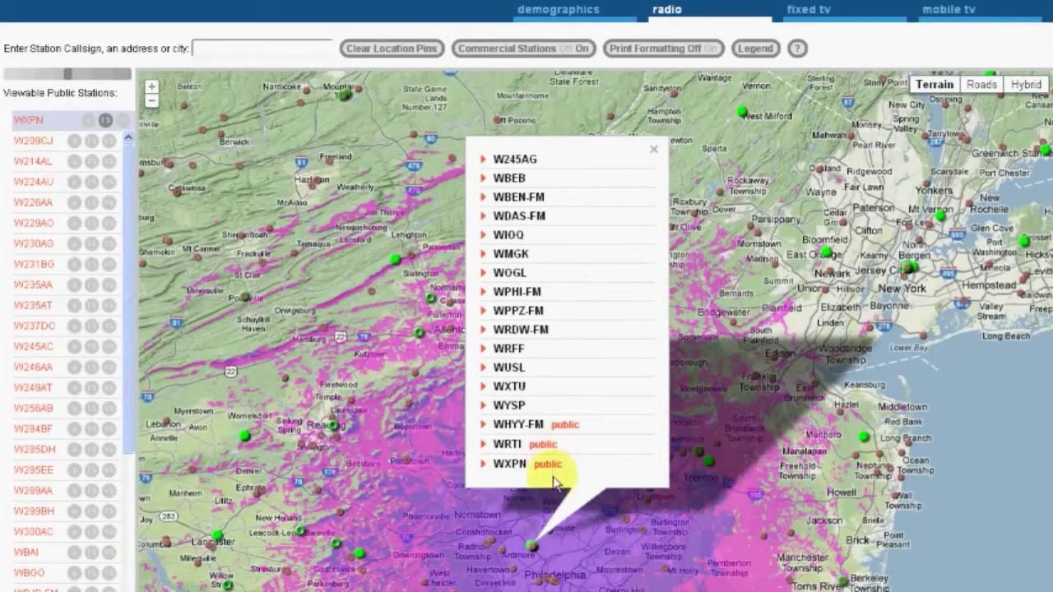
left_click(653, 156)
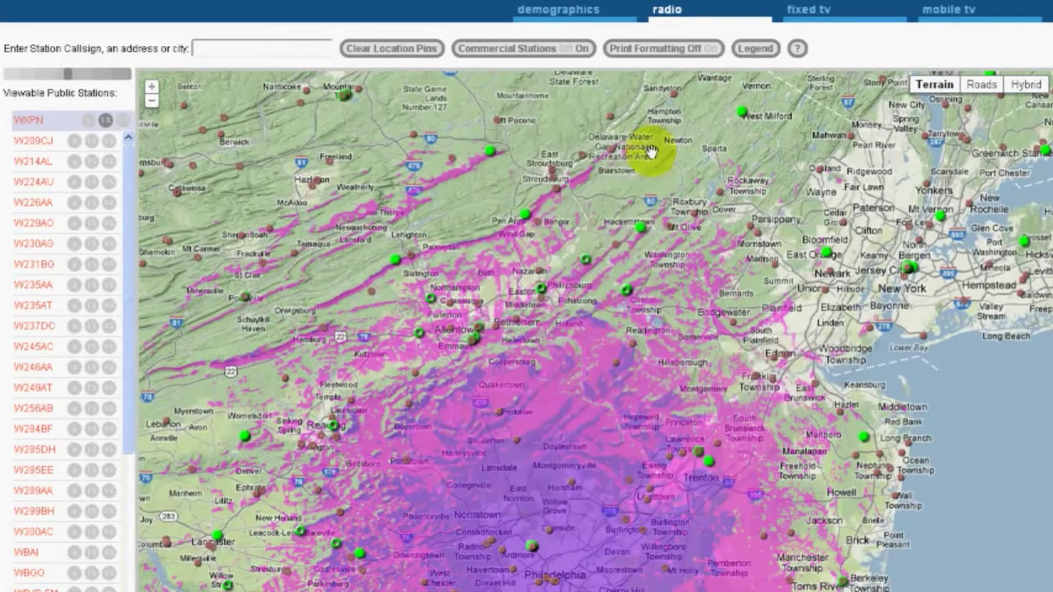
Zoom in on the Philadelphia transmitter site until its pins separate and list the stations at one of them
scroll(533, 556, "up", 2)
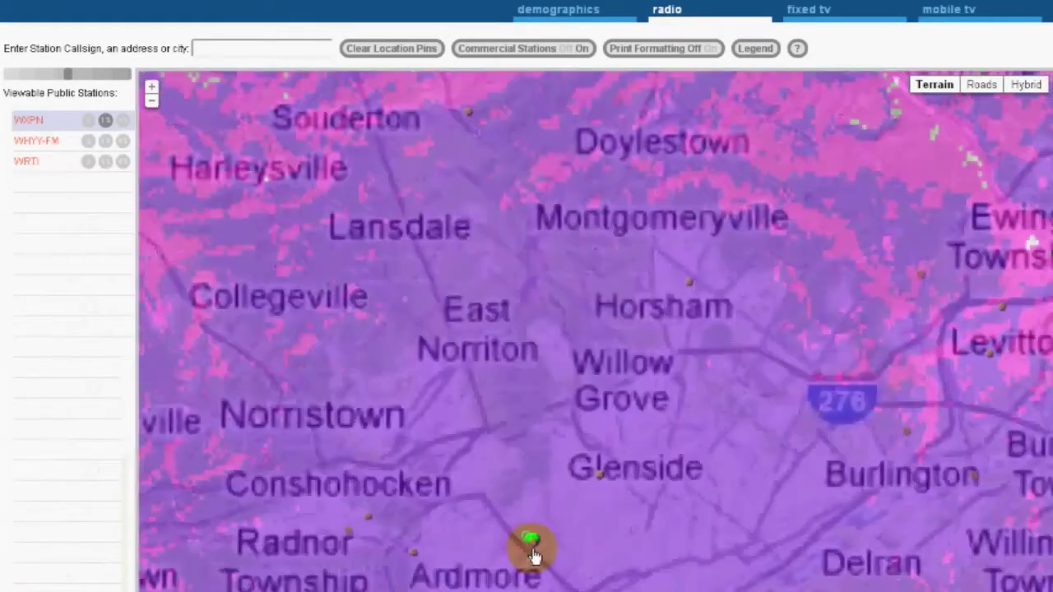
scroll(533, 556, "up", 1)
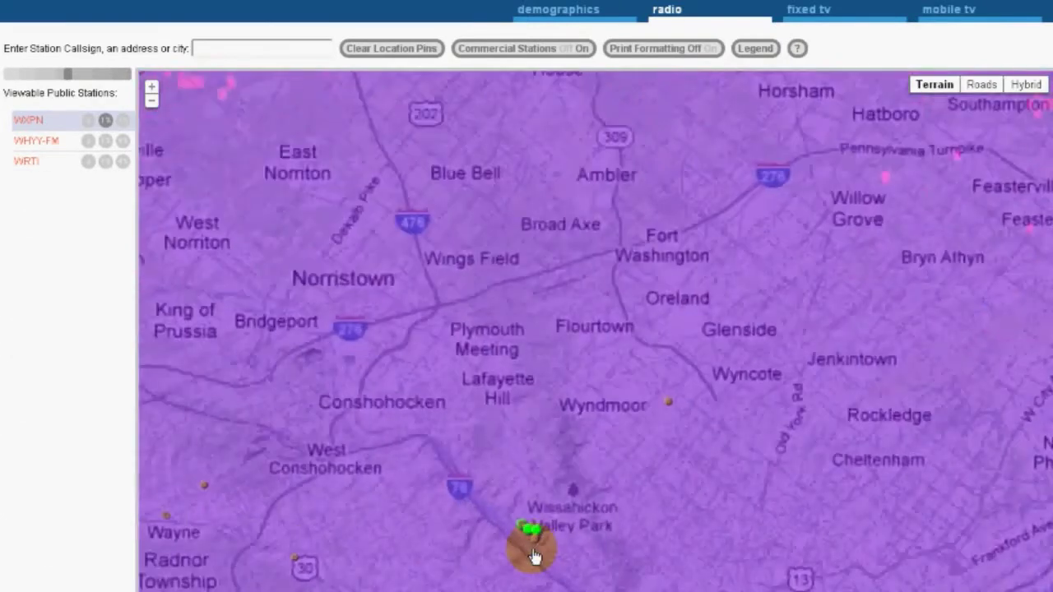
left_click(524, 527)
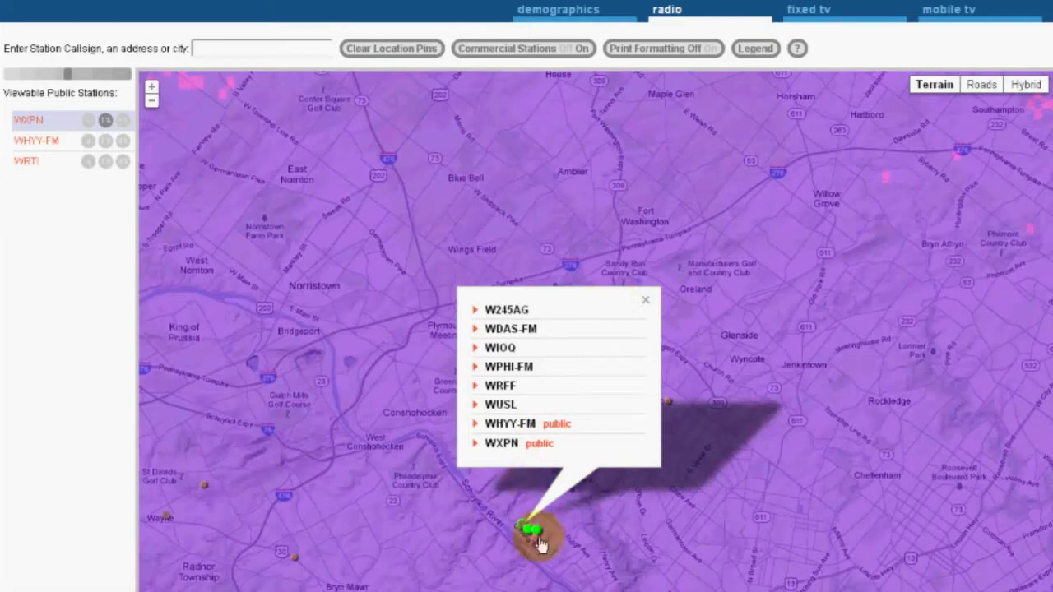
left_click(646, 302)
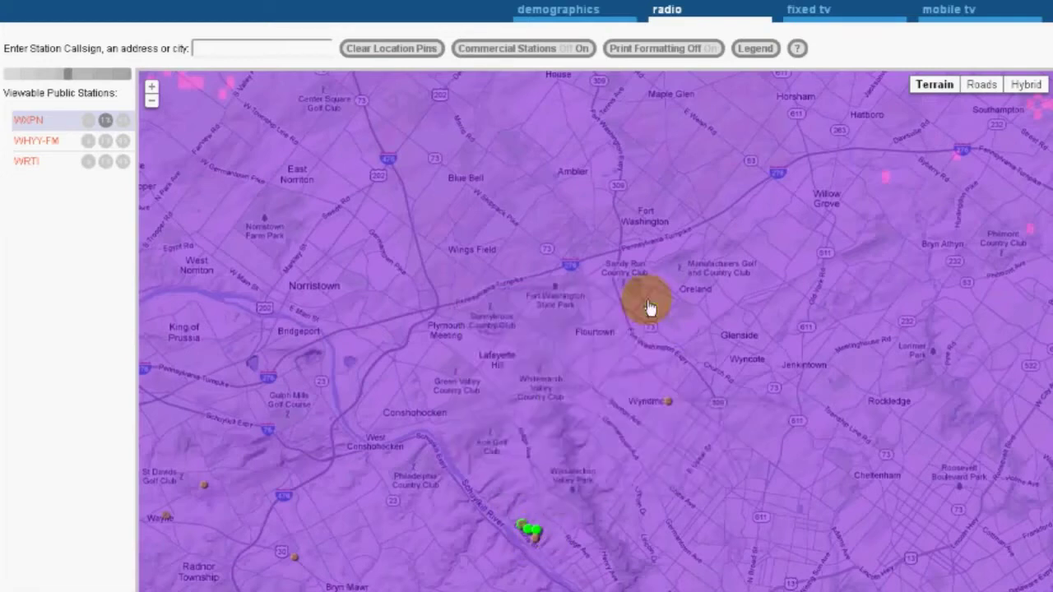
Replace the WXPN coverage with the Analog coverage of WTMD, looking the station up by its callsign
left_click(104, 120)
left_click(240, 47)
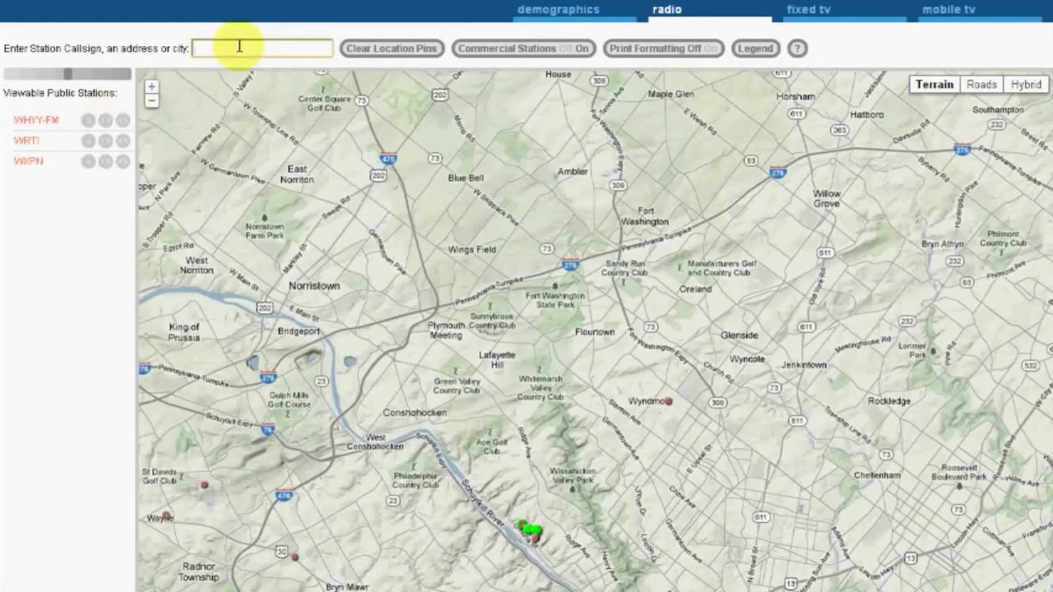
type("tdm")
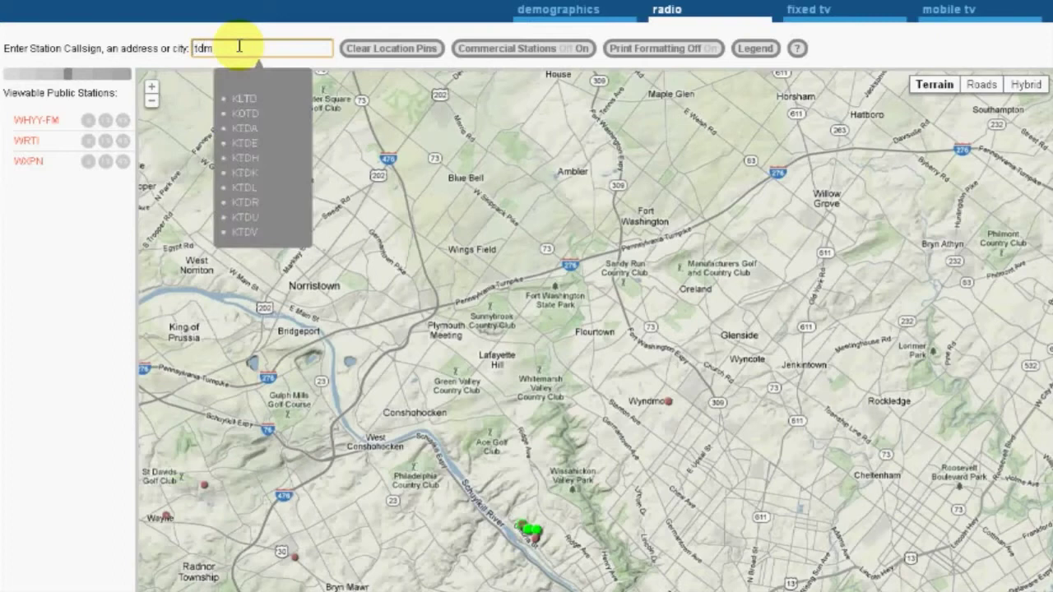
key("Return")
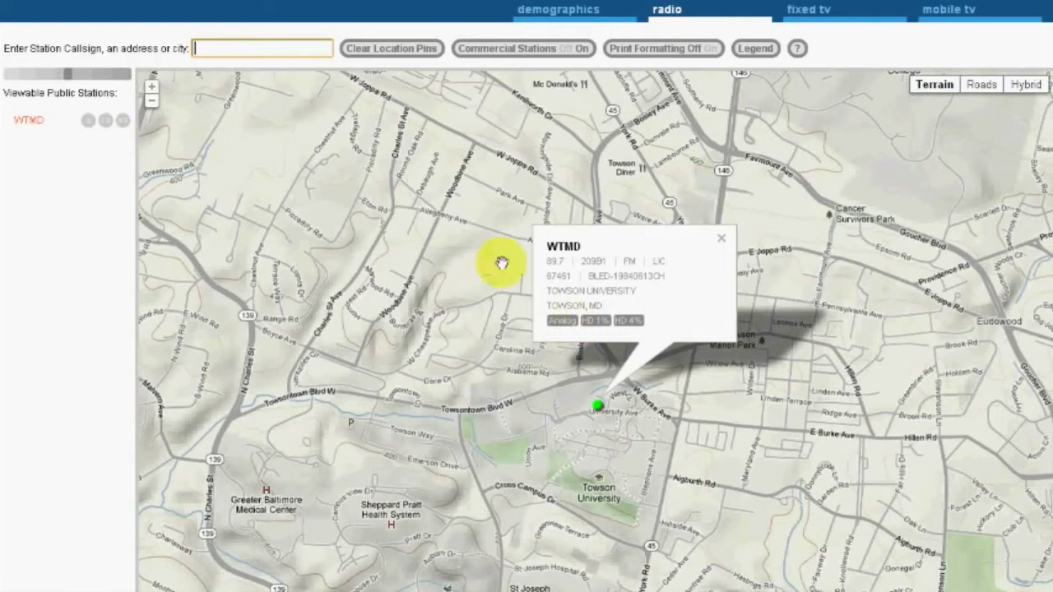
left_click(564, 324)
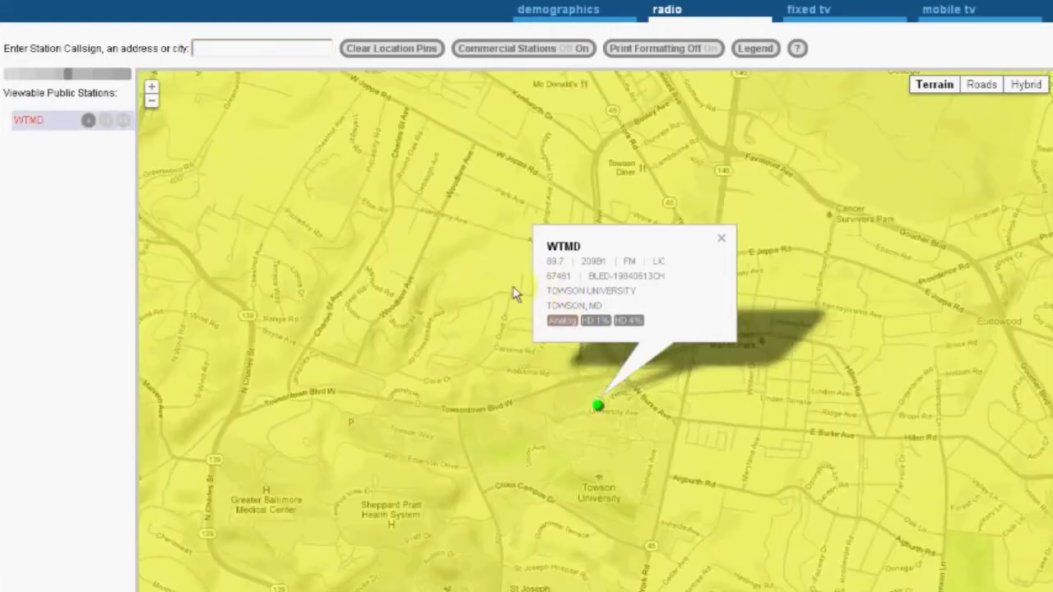
Locate a street address on Massachusetts Ave in Washington DC on the map
left_click(270, 49)
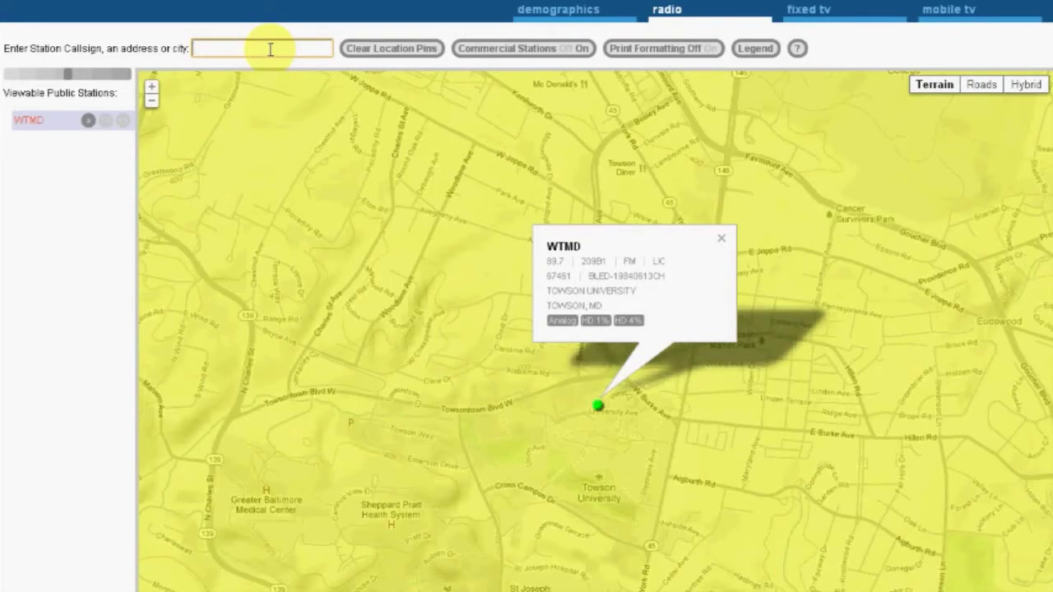
type("635 Massachusetts ave")
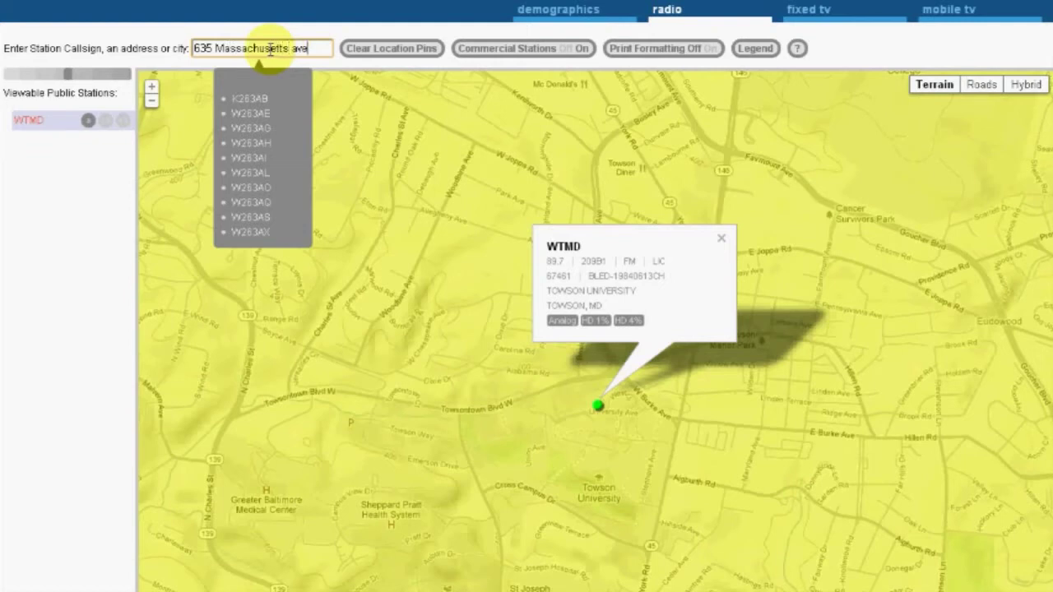
type("ashington DC")
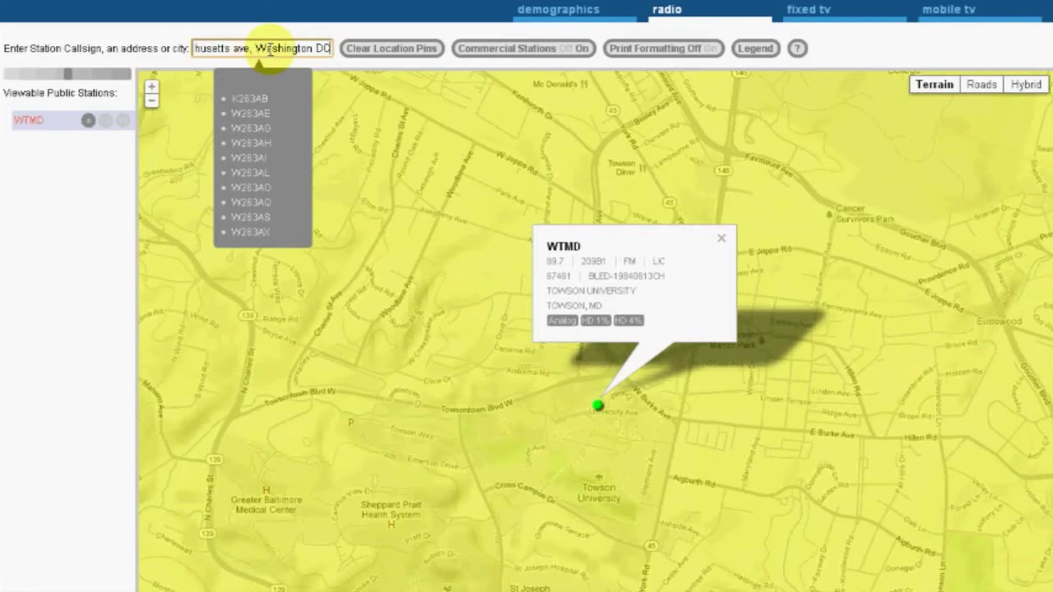
key("Return")
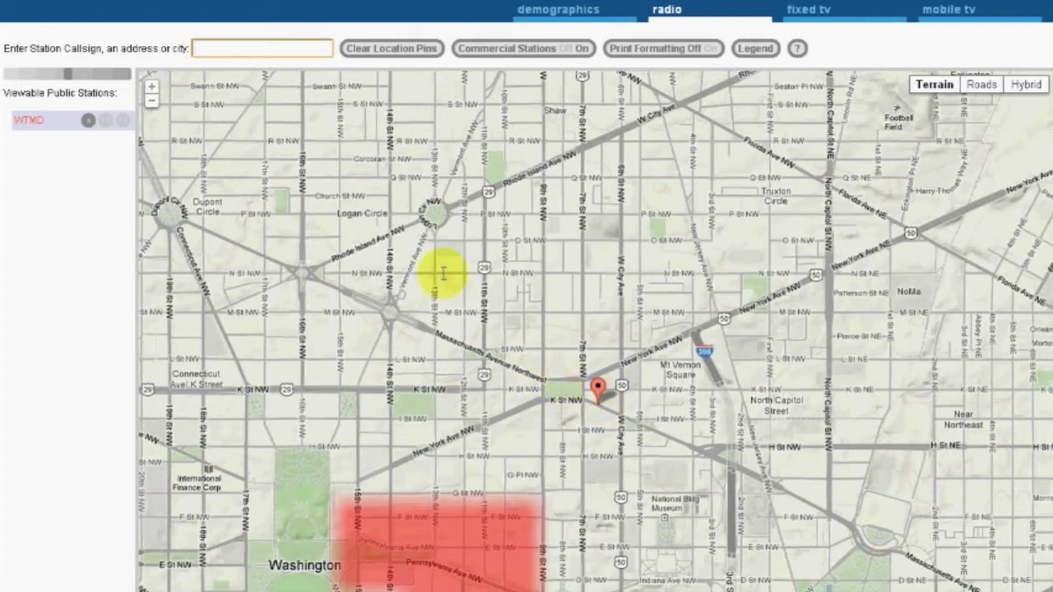
Locate a street address on Pennsylvania Ave NW and clear all location pins from the map
type("1600")
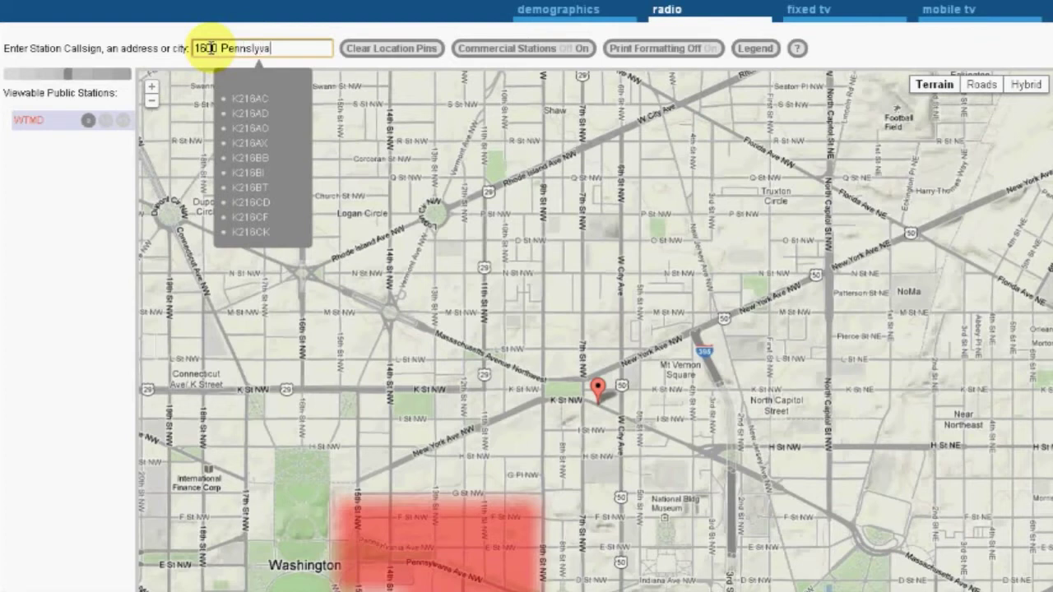
type(" Pennsylvania Ave NW")
key("Return")
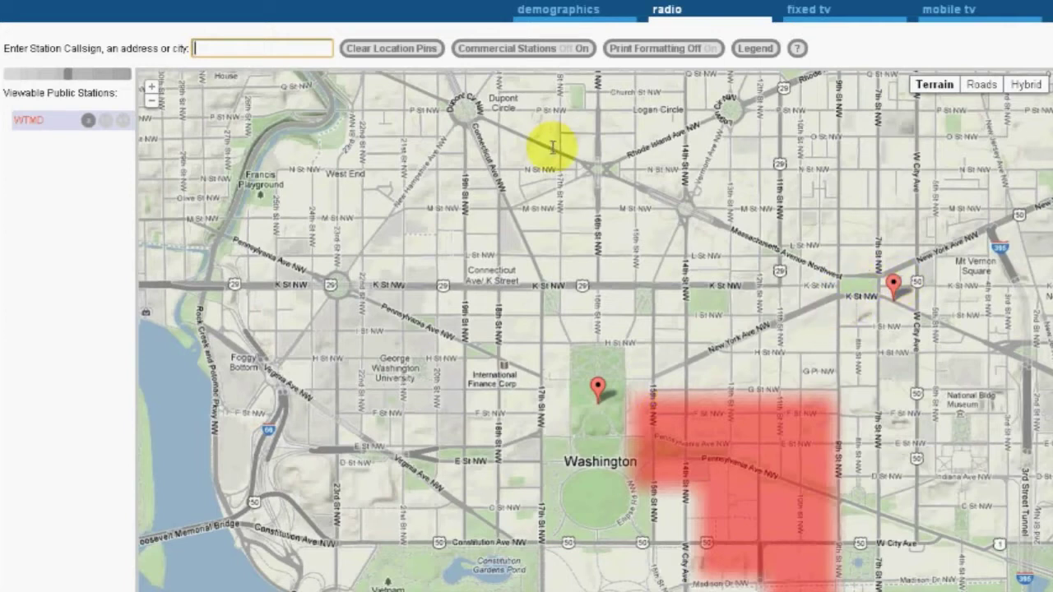
left_click(397, 48)
Search the map for the city of Chicago and for the state of California
left_click(264, 51)
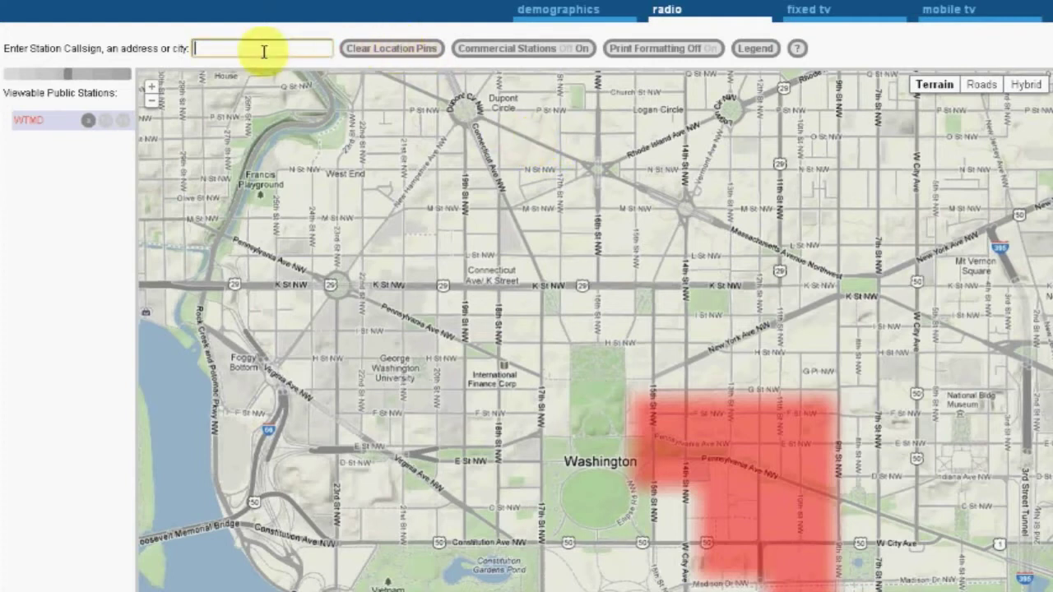
type("Chicago")
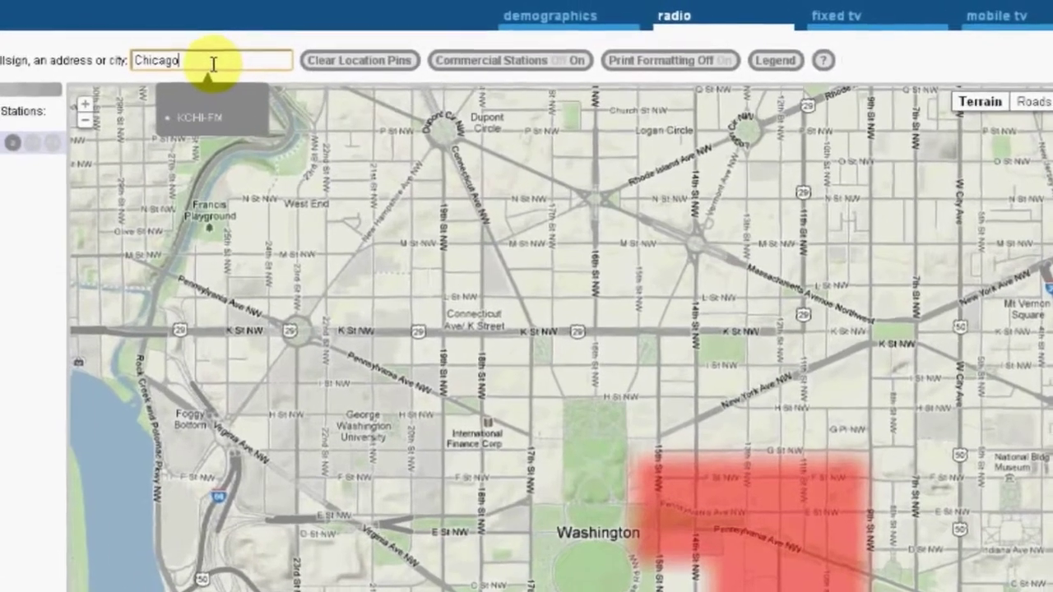
key("Return")
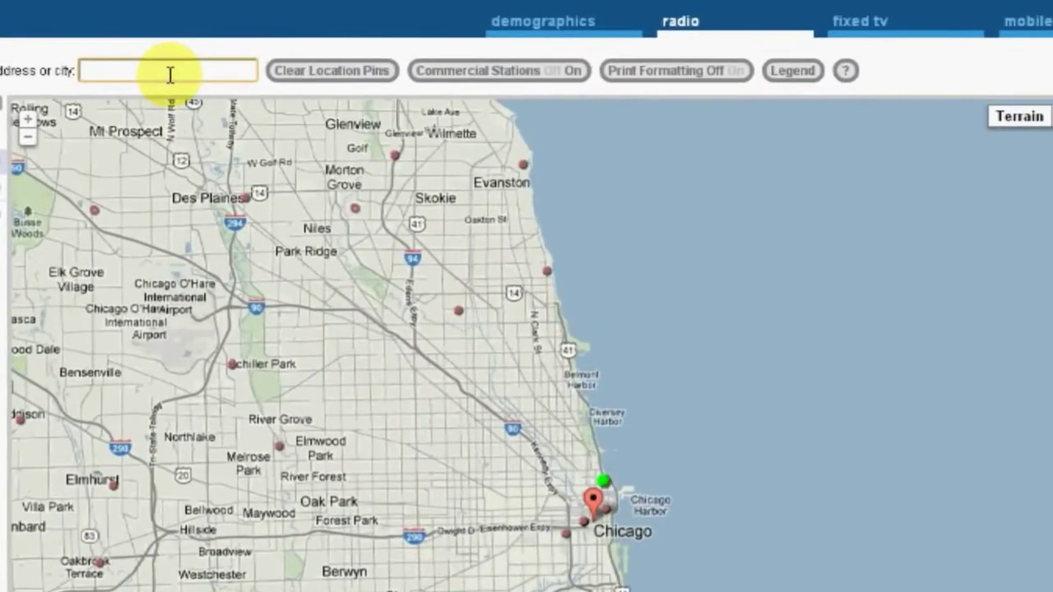
type("California")
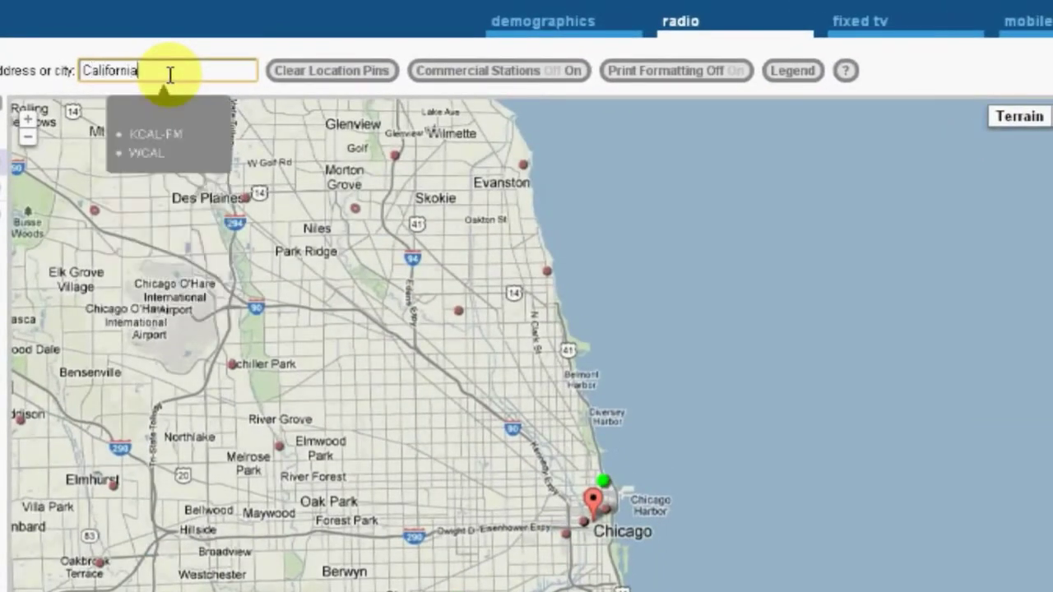
key("Return")
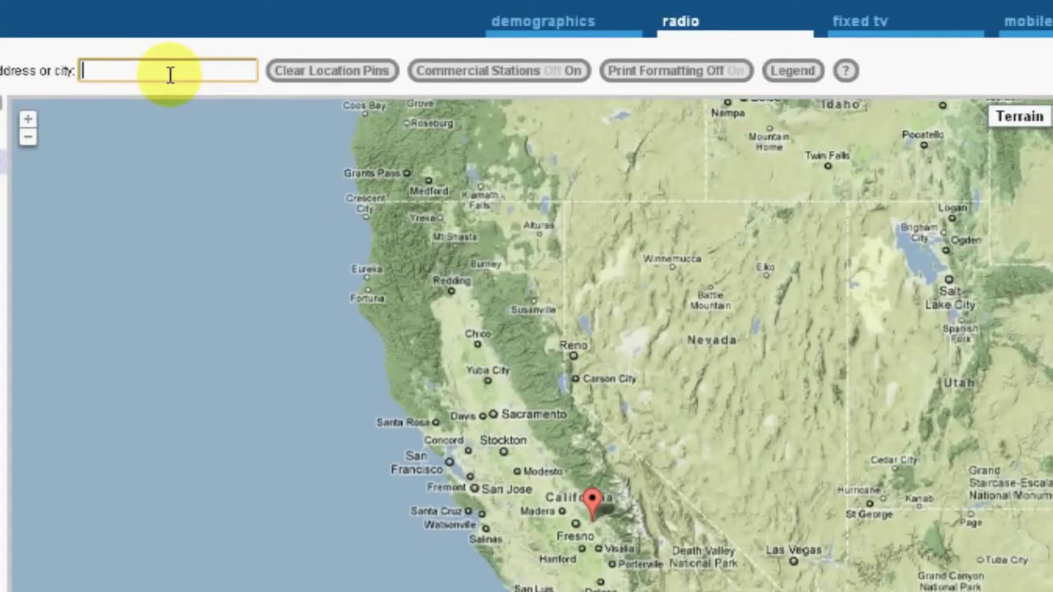
Locate the coordinates 39.62, -78.223 on the map
type("39.62, -78")
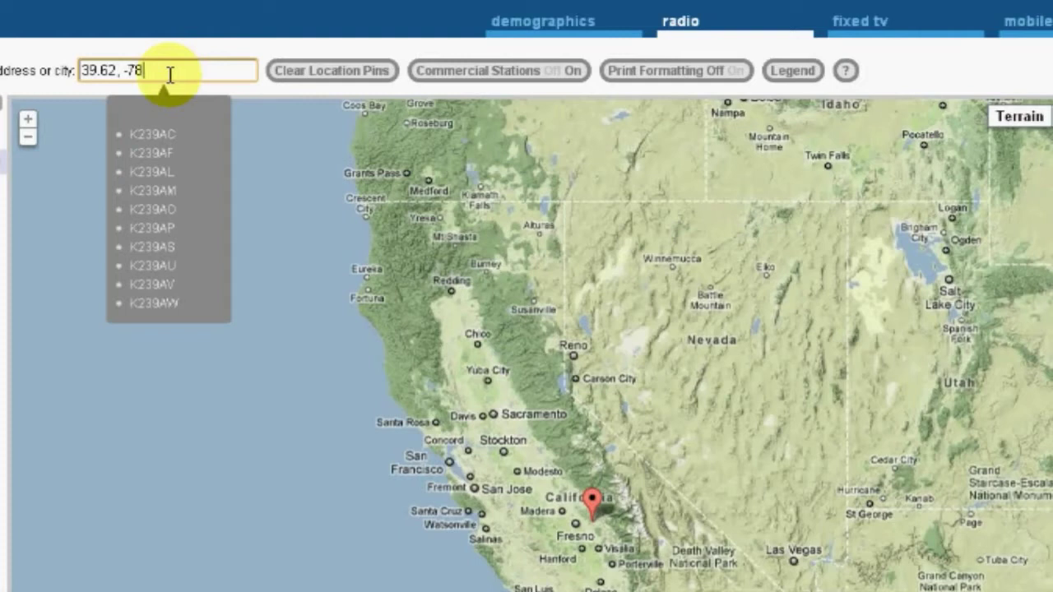
type(".223")
key("Return")
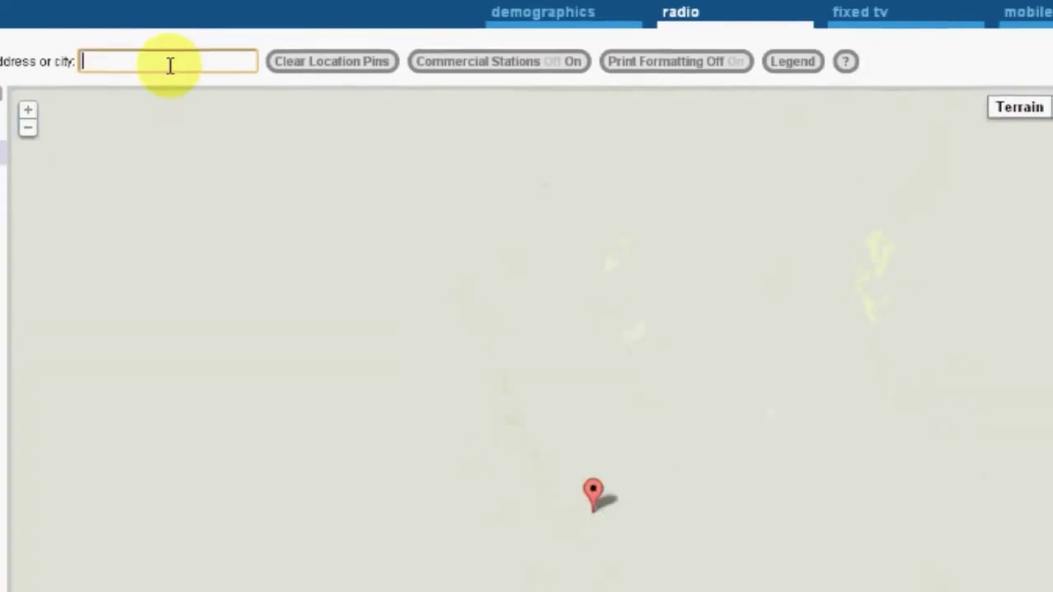
View the station details of WDHC at the transmitter site near the Berkeley Springs location pin
scroll(169, 72, "down", 3)
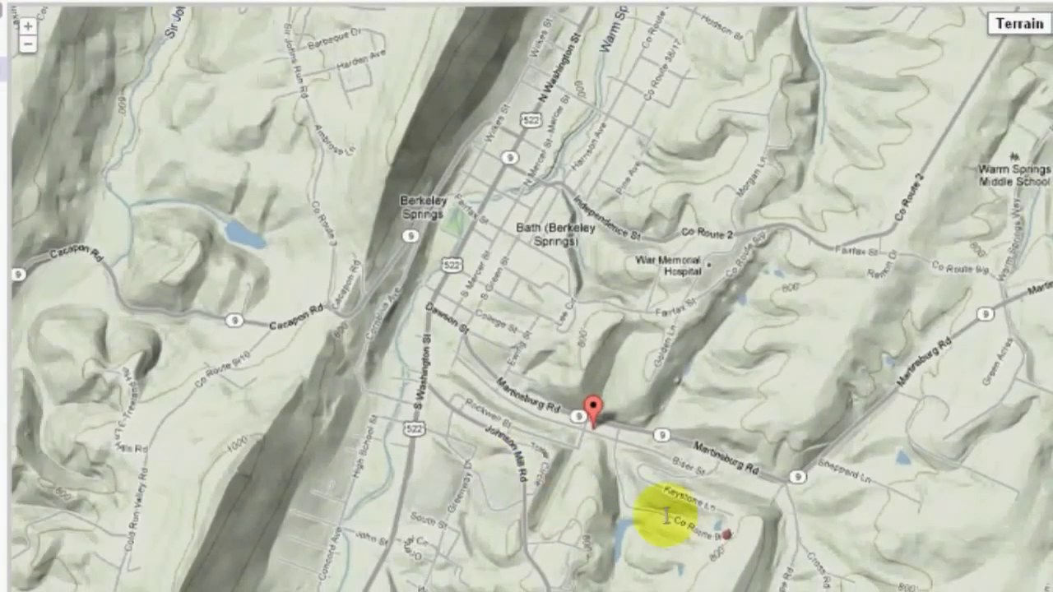
left_click(727, 534)
scroll(586, 342, "down", 1)
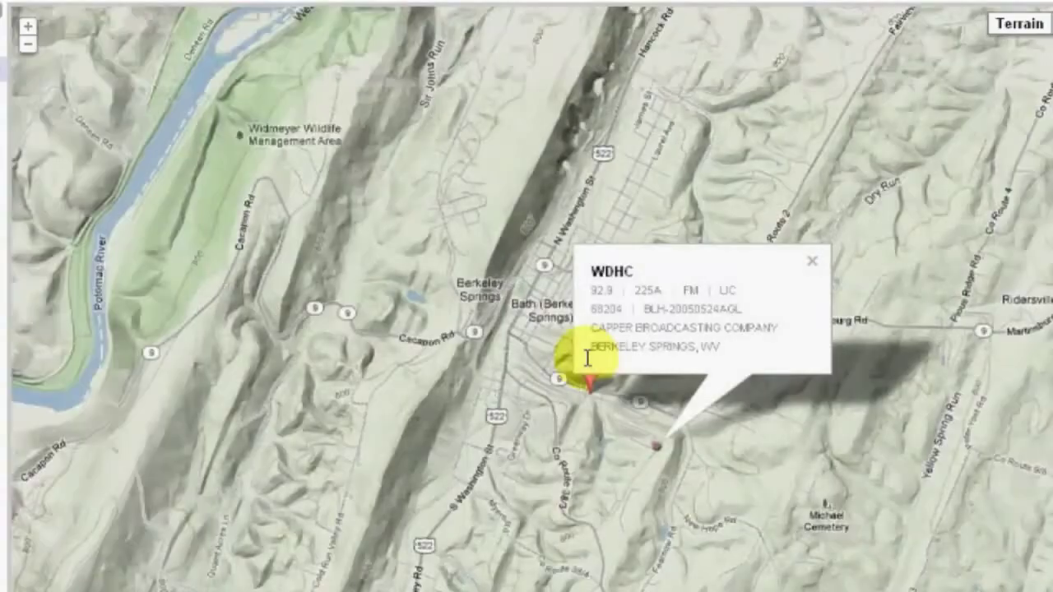
left_click(811, 258)
Switch the base map under the WTMD coverage to Roads and then Hybrid, and make the coverage overlay more opaque
scroll(624, 369, "down", 2)
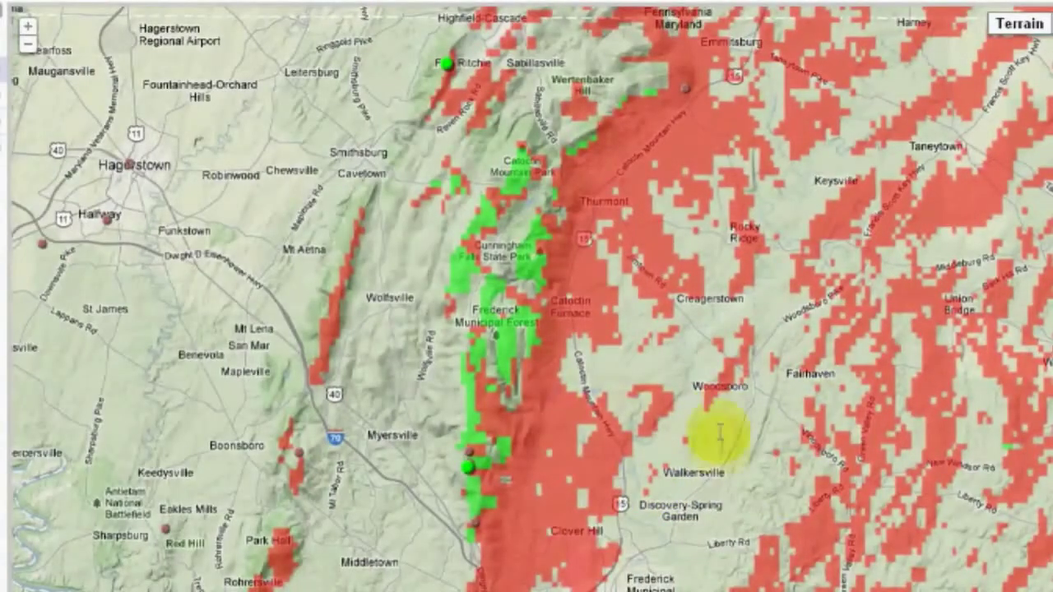
scroll(721, 419, "down", 1)
left_click_drag(830, 508, 690, 376)
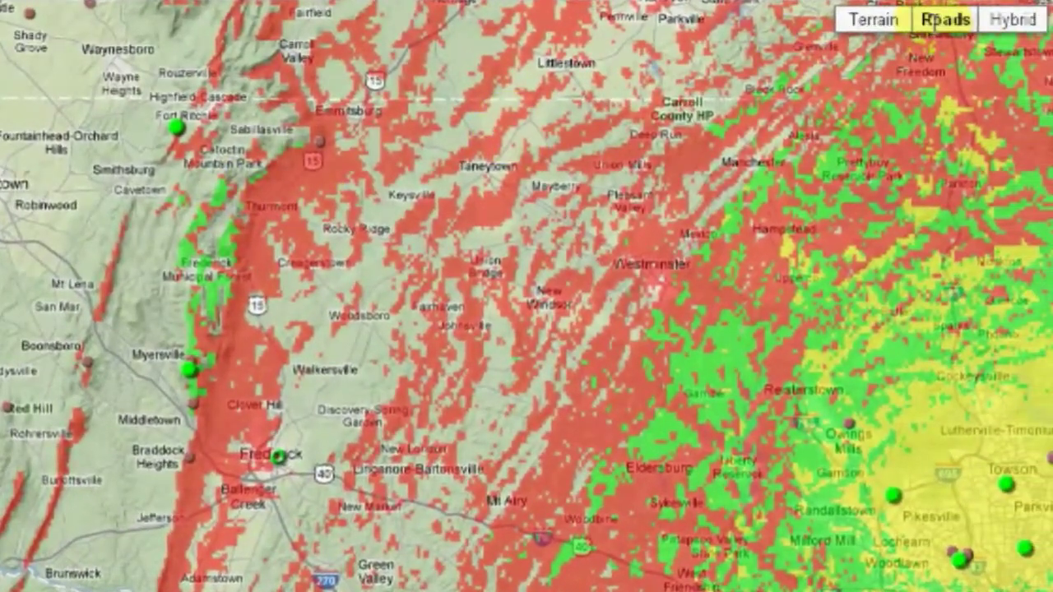
left_click(937, 20)
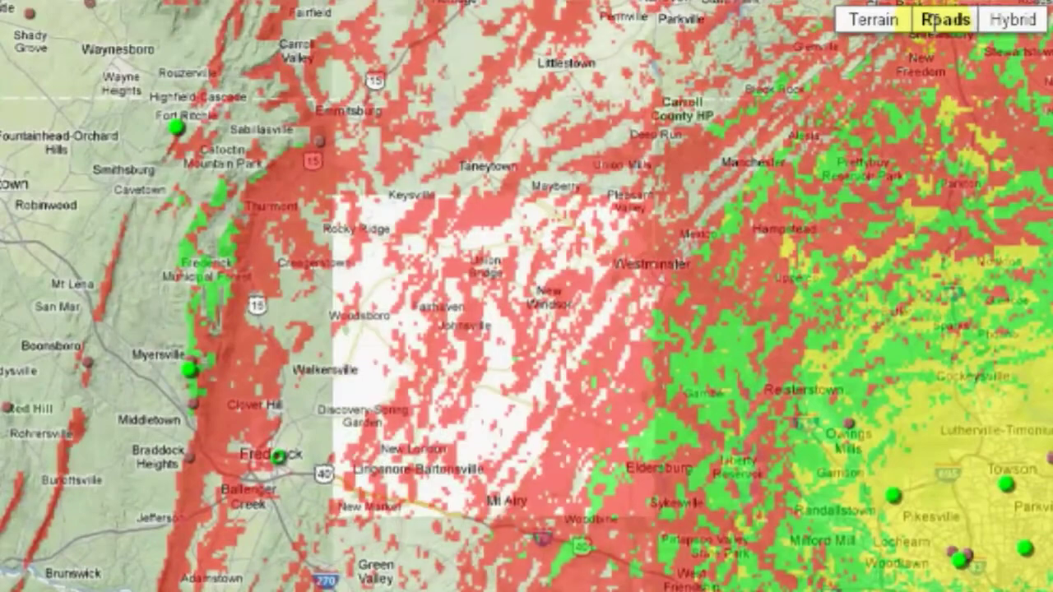
left_click_drag(652, 240, 337, 366)
left_click(1011, 21)
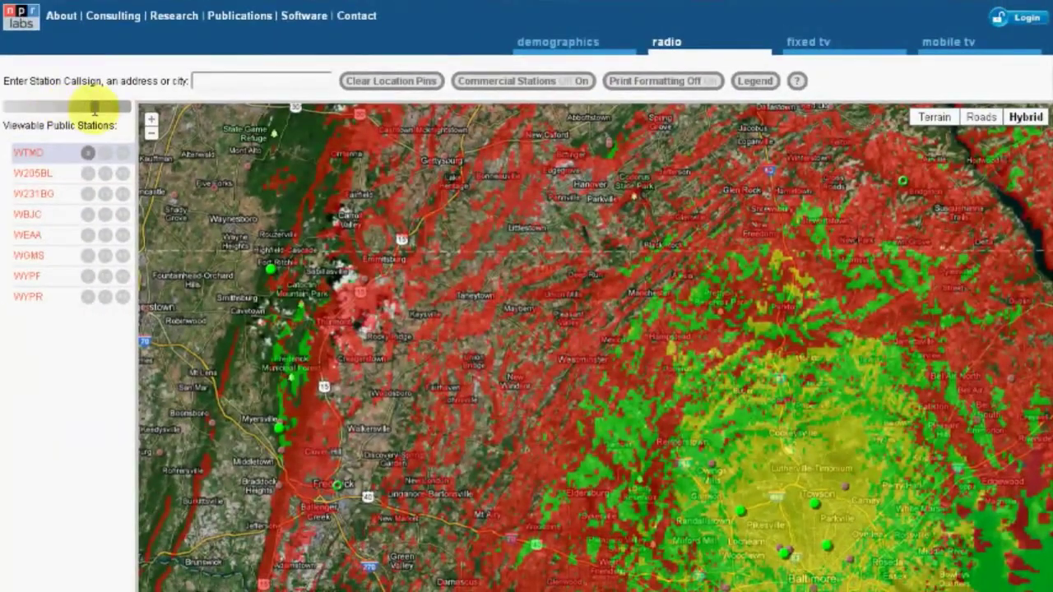
left_click_drag(87, 106, 94, 106)
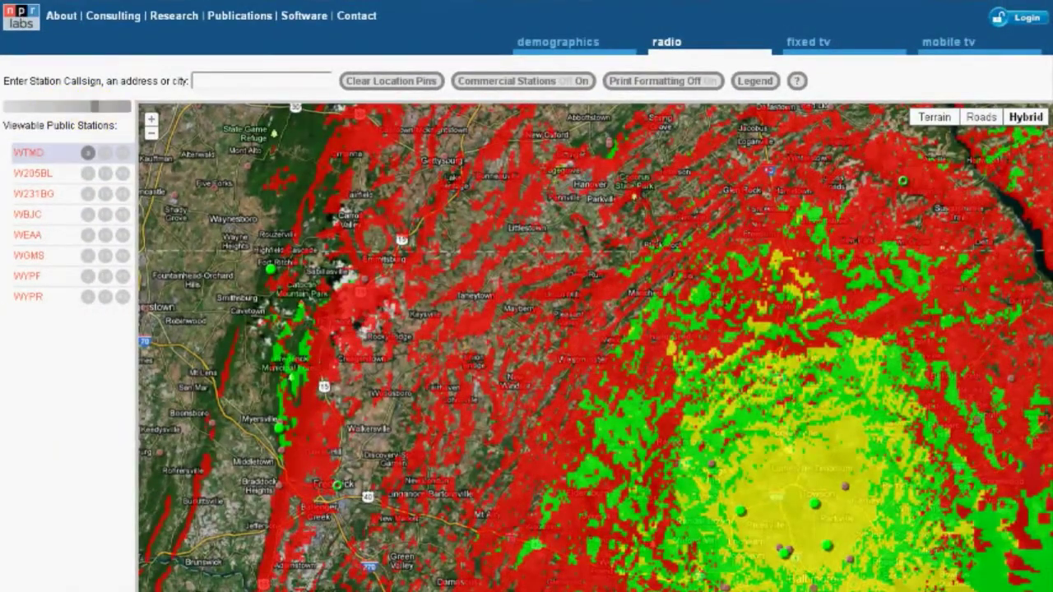
Turn off commercial stations and set the base map back to Terrain
left_click(539, 82)
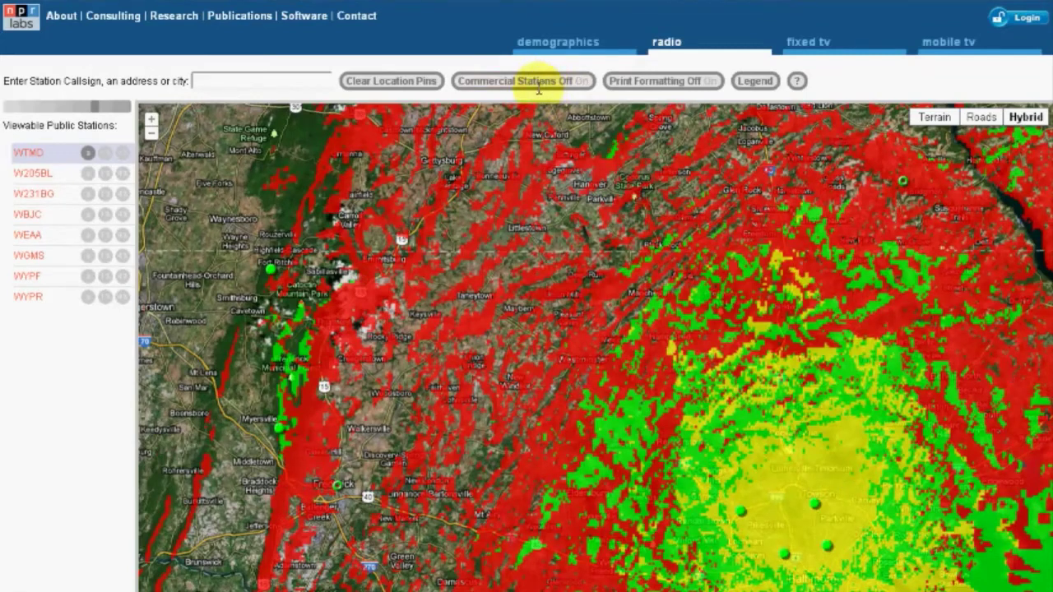
left_click(928, 115)
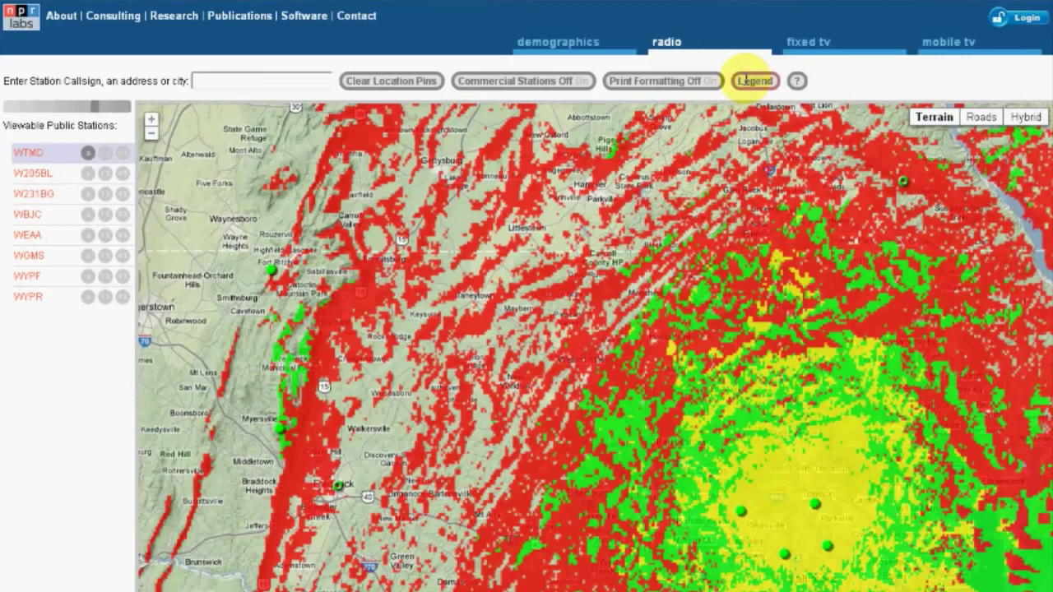
Show the field strength legend and switch from the radio map to the fixed TV map
left_click(744, 80)
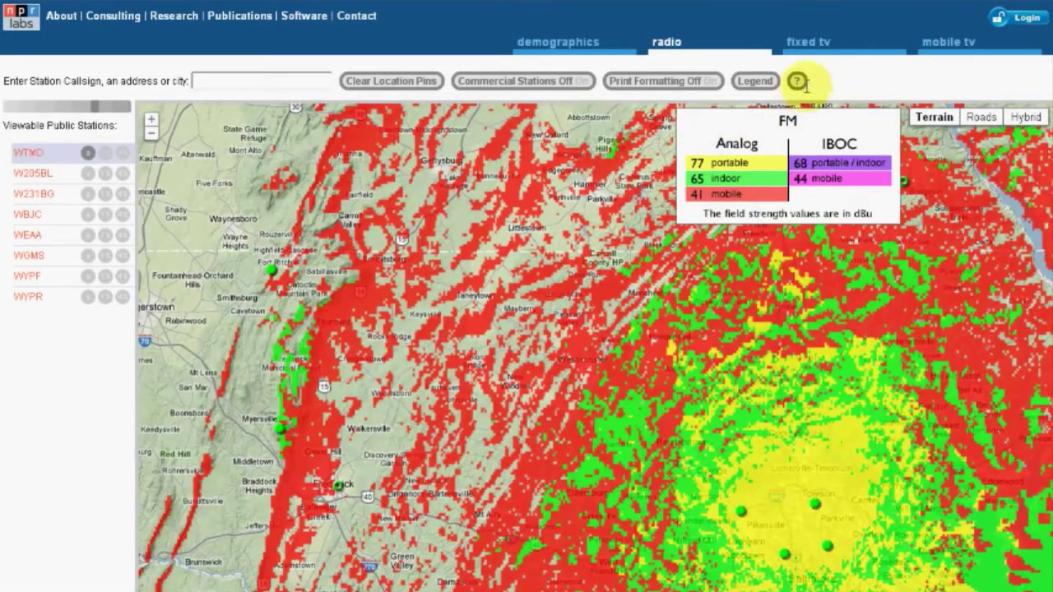
left_click(809, 41)
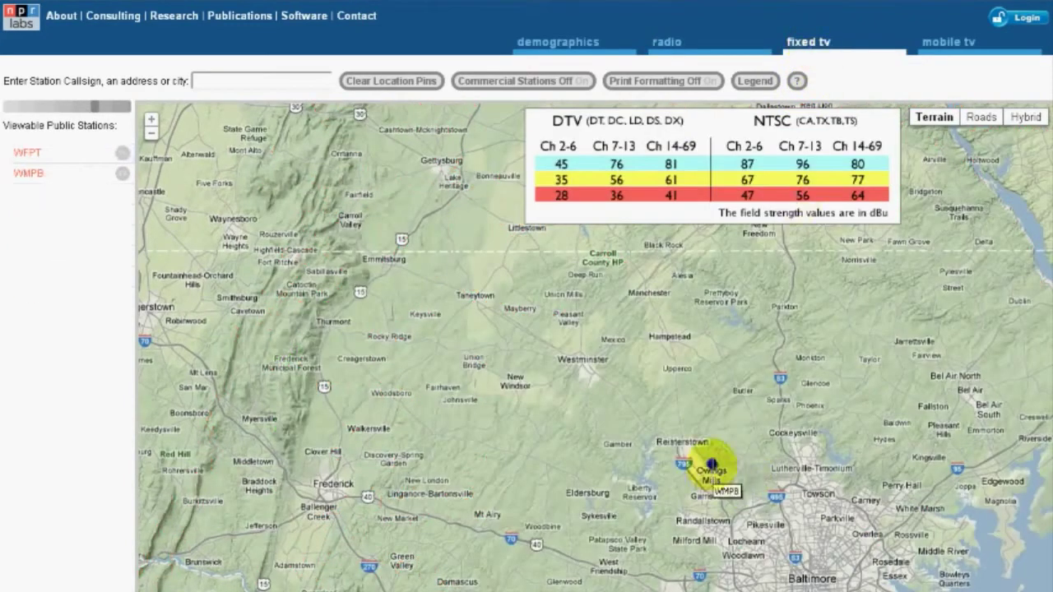
Display the fixed TV coverage of WMPB near Owings Mills and make the coverage overlay more transparent
left_click(711, 466)
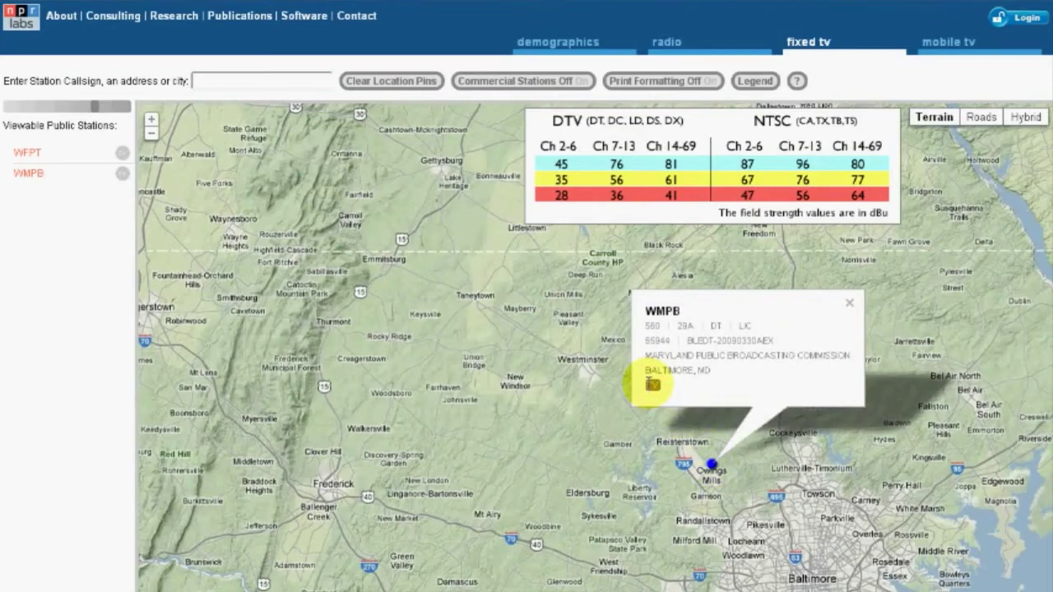
left_click(652, 384)
left_click(847, 304)
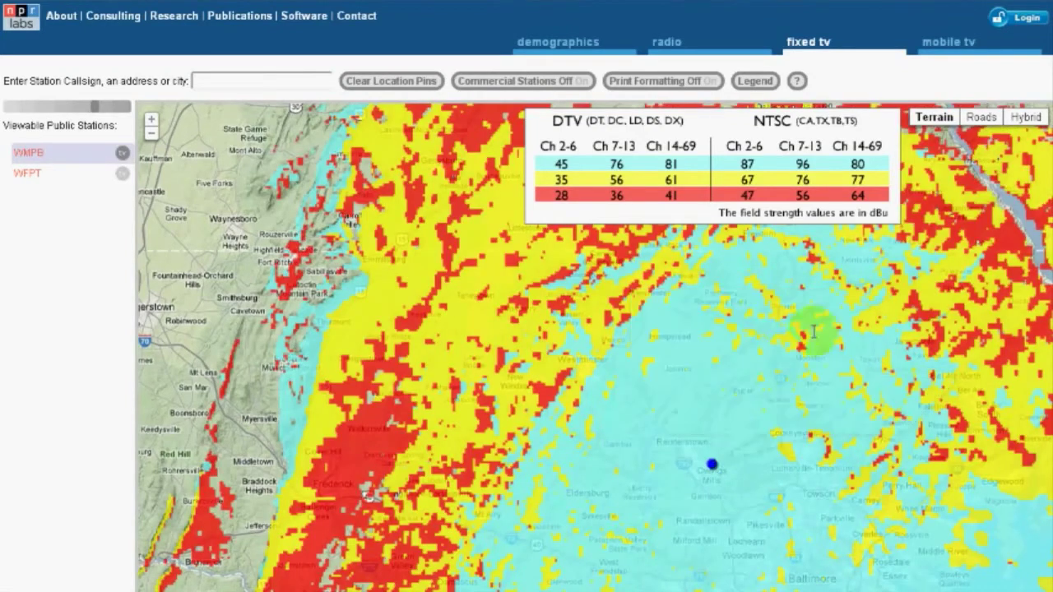
scroll(759, 383, "down", 2)
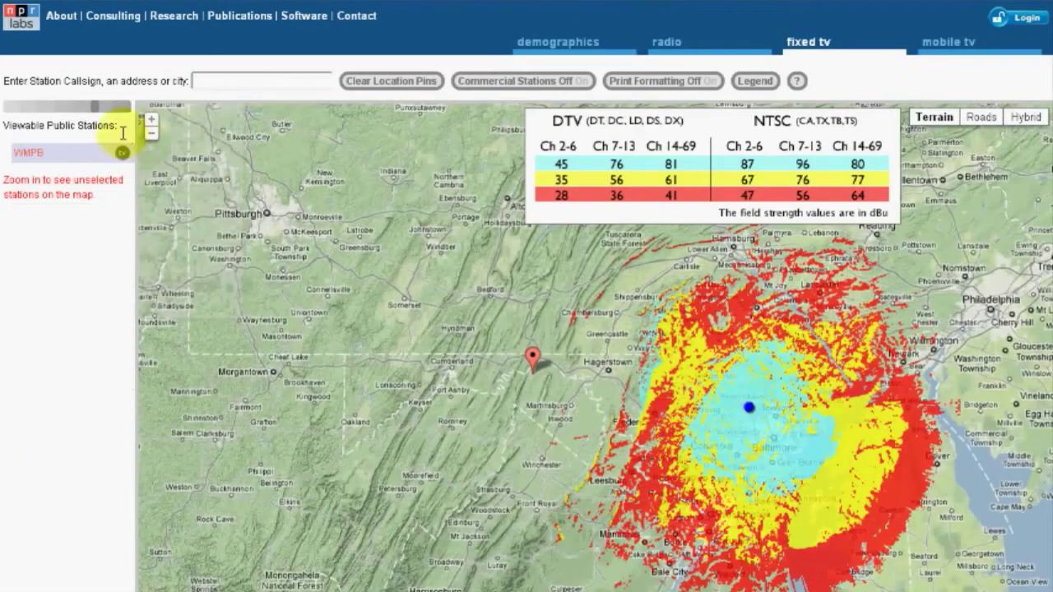
left_click_drag(95, 106, 60, 106)
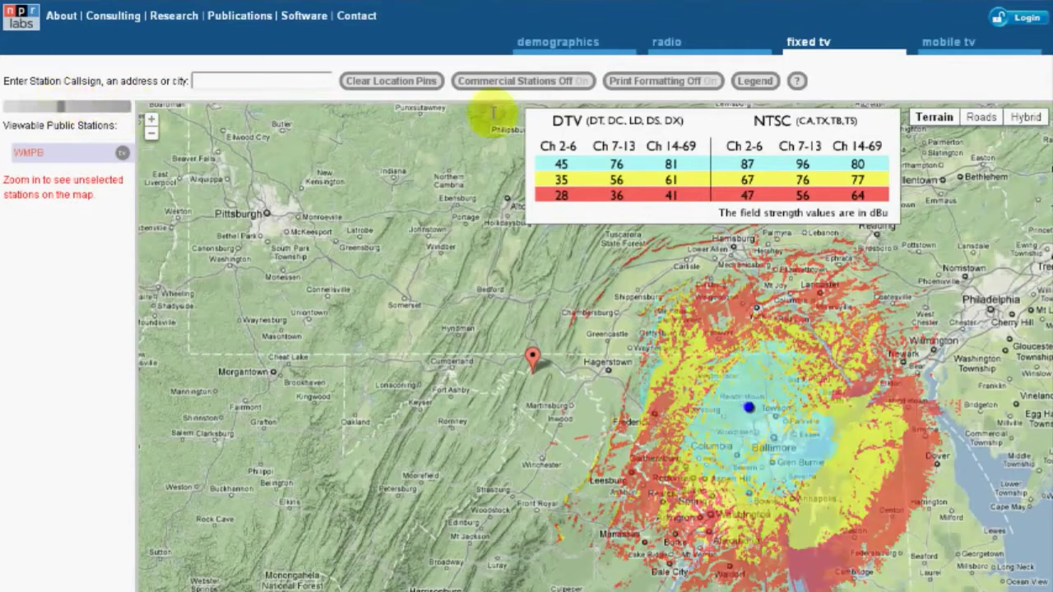
Hide the field strength legend and clear the location pins from the fixed TV map
left_click(755, 81)
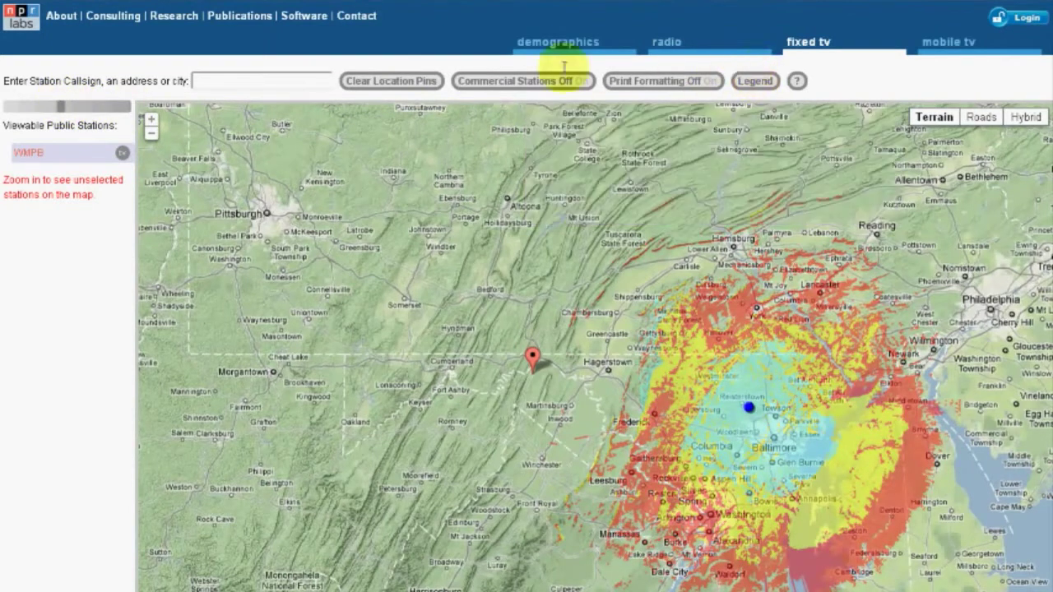
left_click(411, 81)
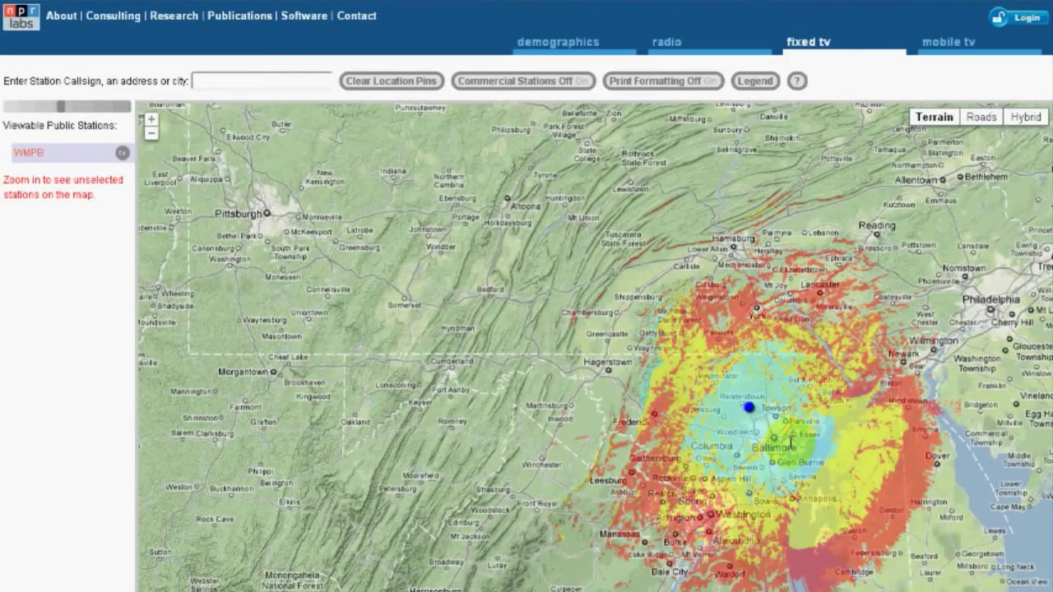
scroll(791, 443, "up", 1)
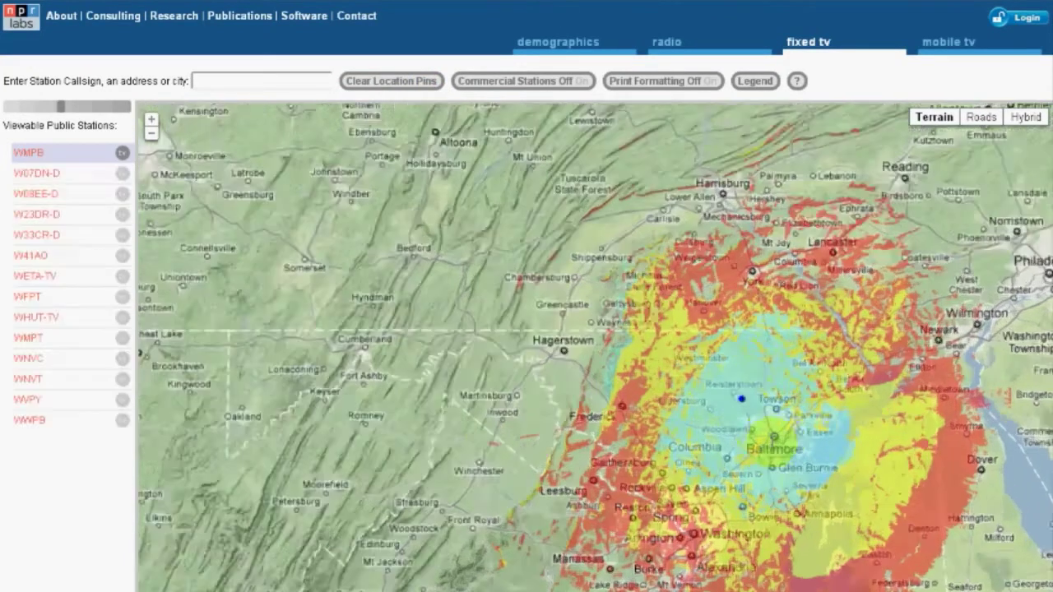
left_click_drag(809, 373, 708, 451)
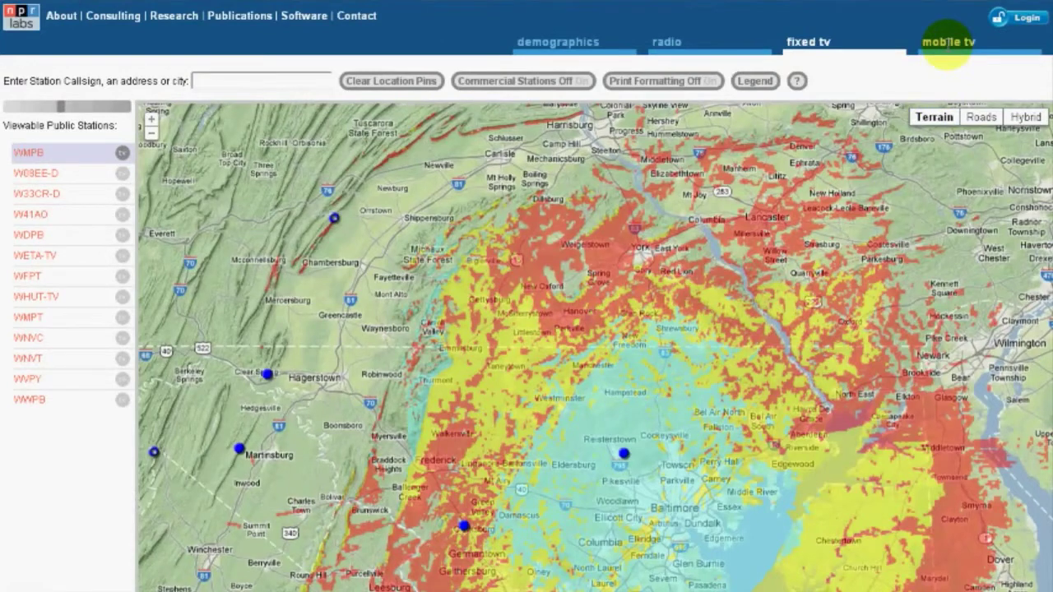
Switch to the mobile TV map and view the station details of W24CS in Reading
left_click(949, 42)
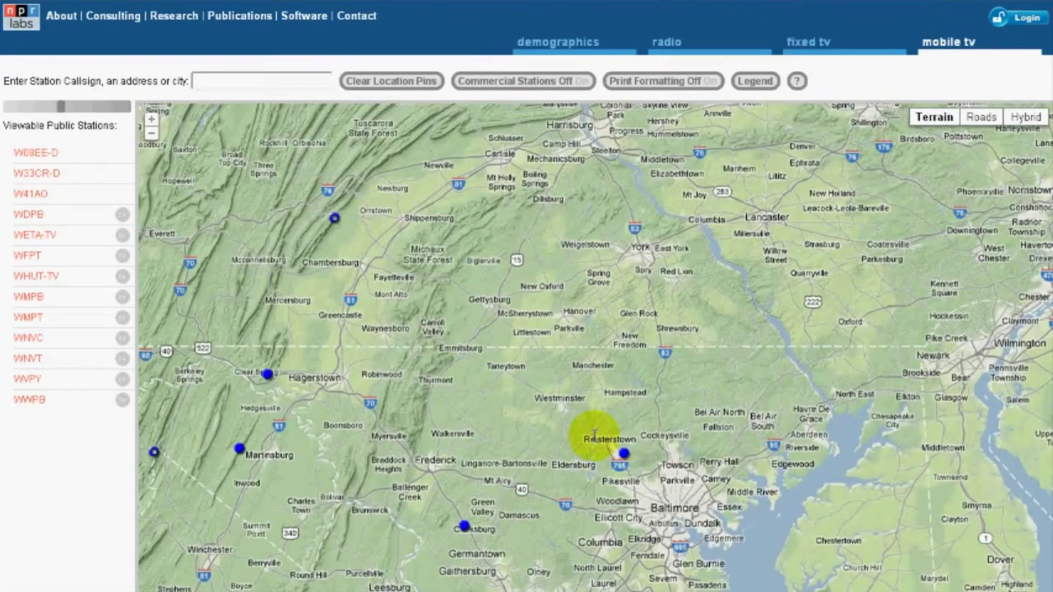
left_click_drag(739, 374, 661, 417)
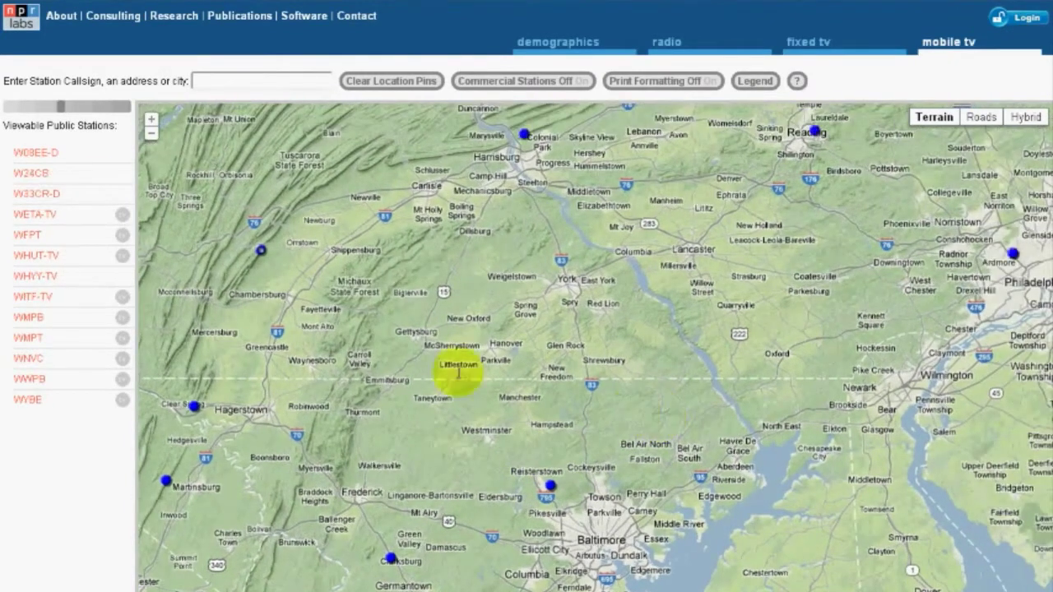
left_click(36, 173)
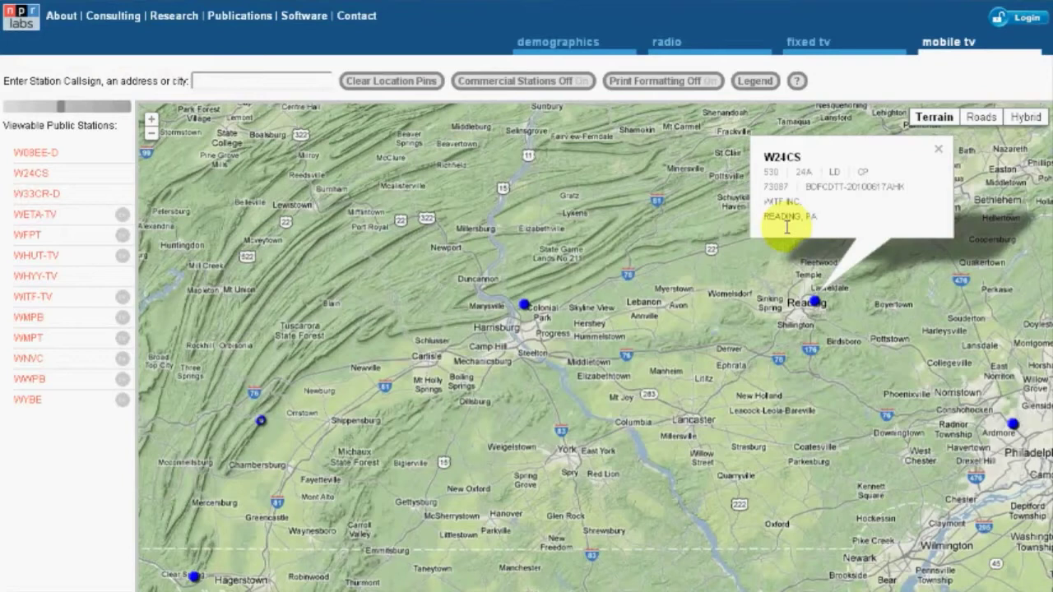
left_click(938, 149)
View the WHYY-TV details at the shared transmitter site near Ardmore, northwest of Philadelphia
left_click_drag(861, 376, 639, 376)
left_click(746, 425)
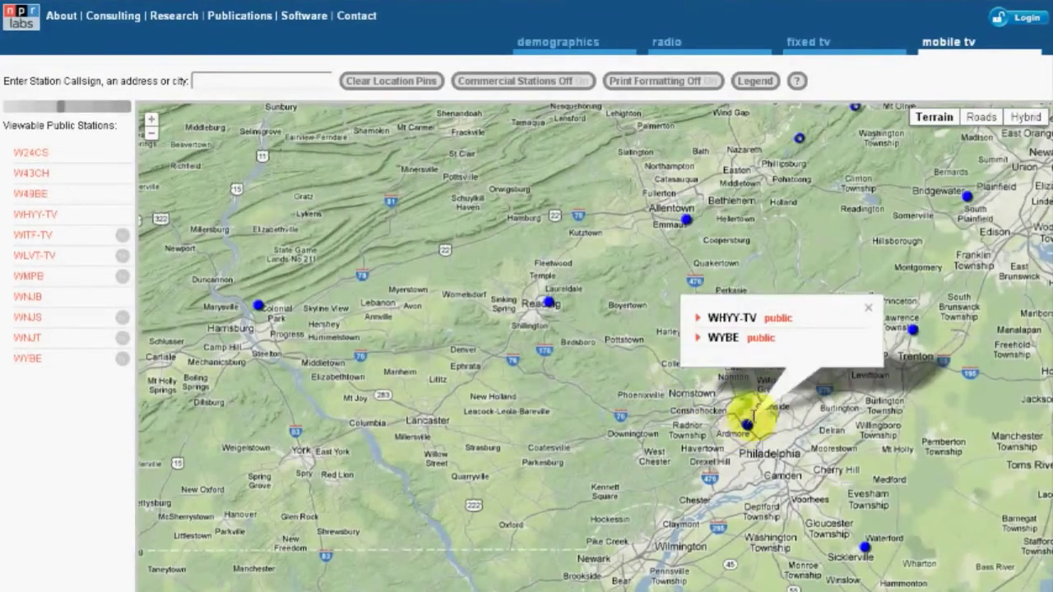
left_click(732, 318)
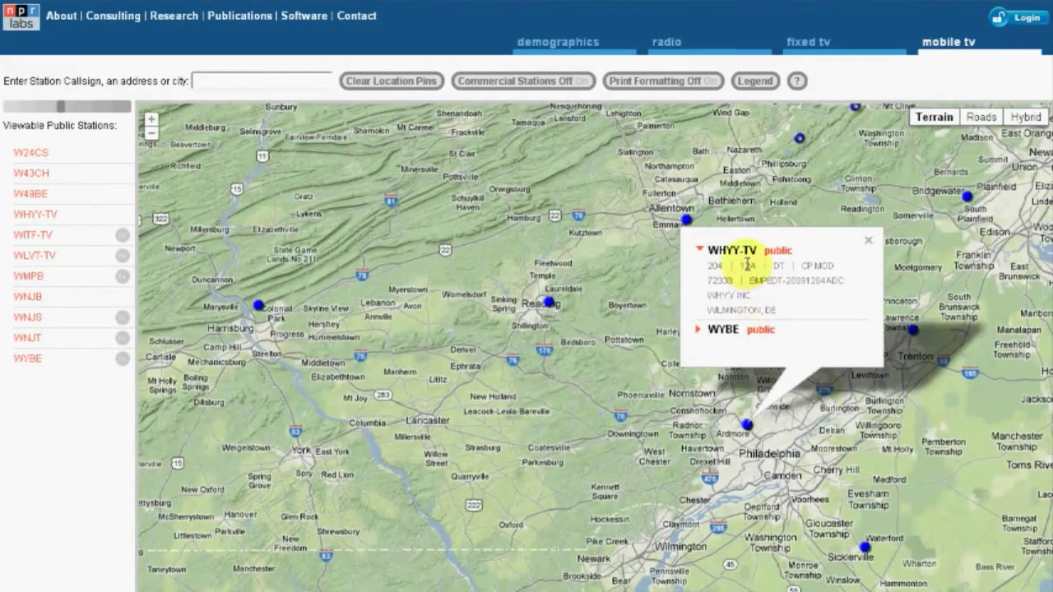
left_click(866, 238)
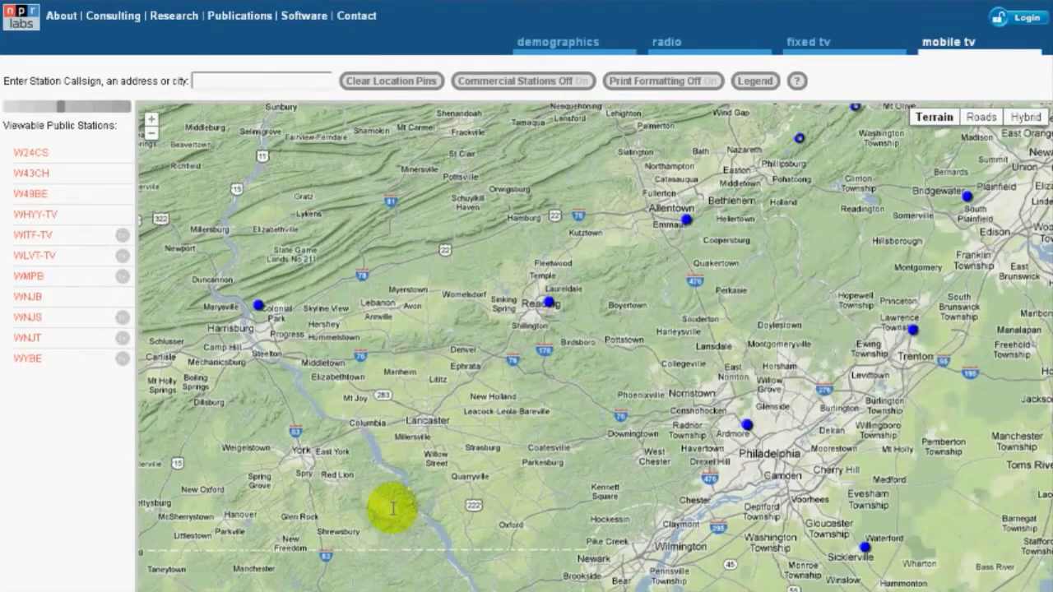
Display the mobile TV coverage of WMPB near Reisterstown, northwest of Baltimore
mouse_move(393, 508)
left_mouse_down()
mouse_move(418, 458)
mouse_move(576, 334)
left_mouse_up()
left_click(467, 485)
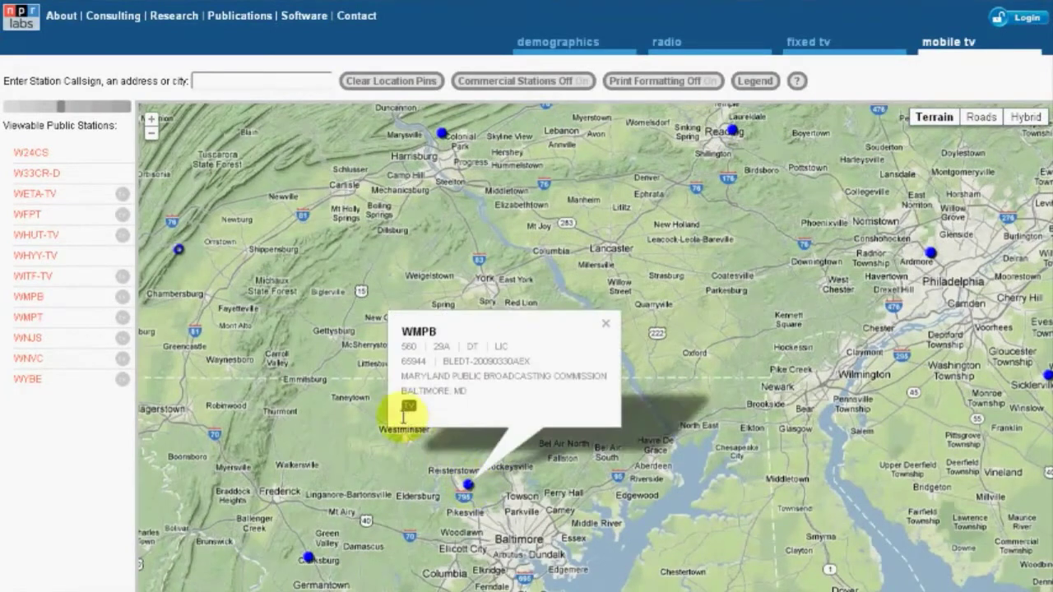
left_click(605, 323)
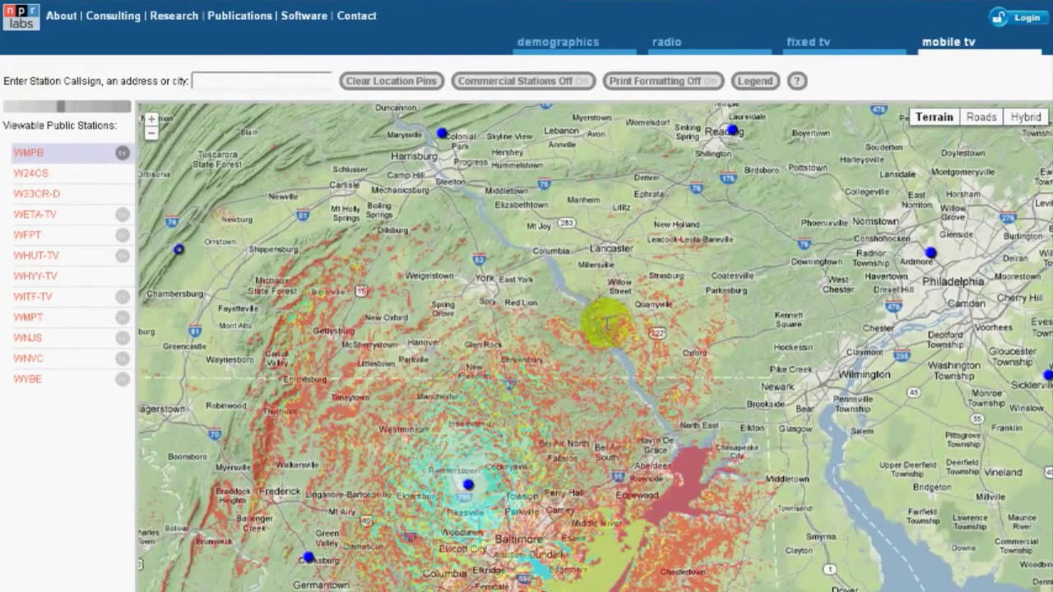
left_click_drag(462, 519, 516, 453)
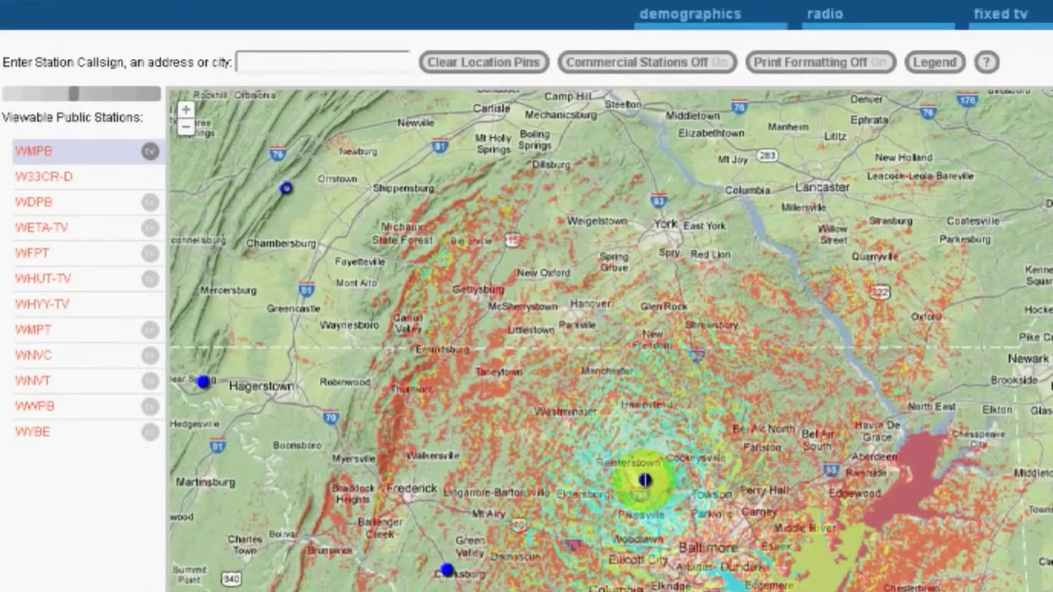
Open the US Census demographic breakdown for WMPB and set the census year to 2000
left_click(645, 481)
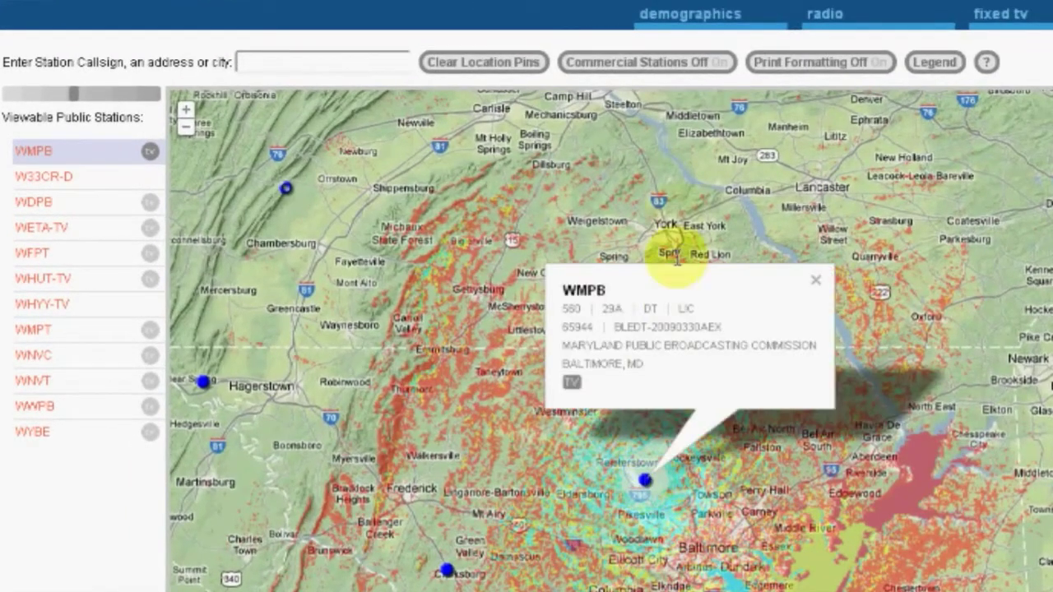
left_click(683, 12)
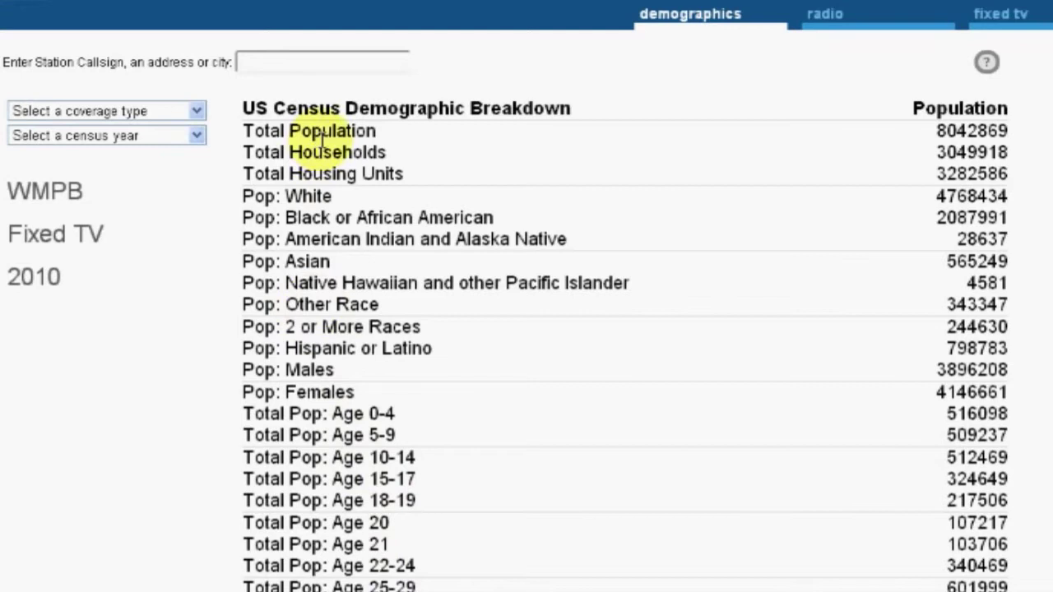
left_click(158, 136)
left_click(138, 188)
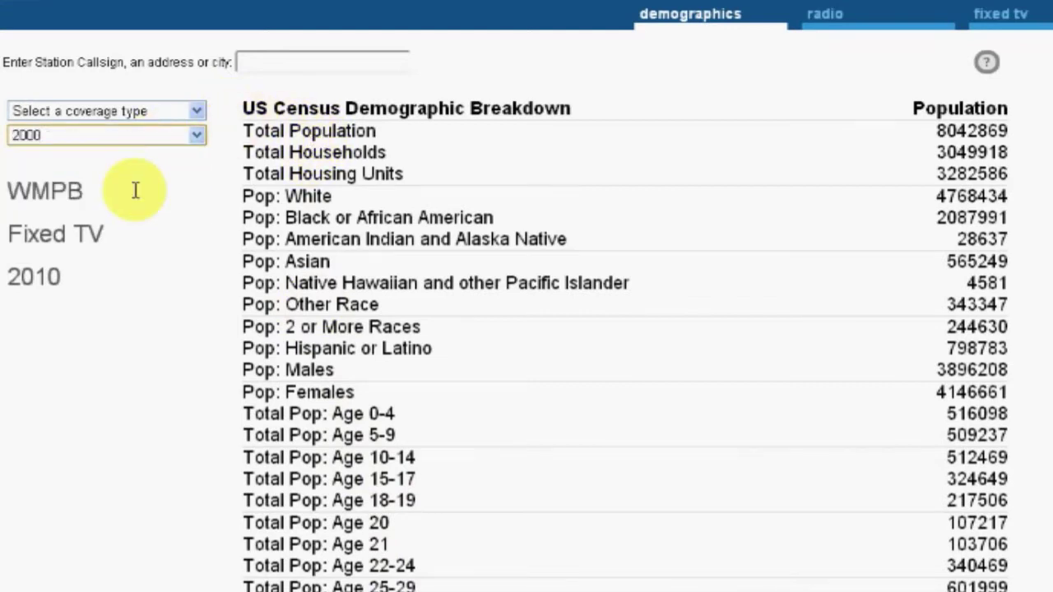
Set the census year of the WMPB demographic breakdown to 1990
left_click_drag(1000, 218, 981, 196)
left_click(66, 136)
left_click(66, 202)
View the WMPB breakdown for Mobile Hand Held TV coverage and return the coverage type to Fixed TV
left_click(134, 110)
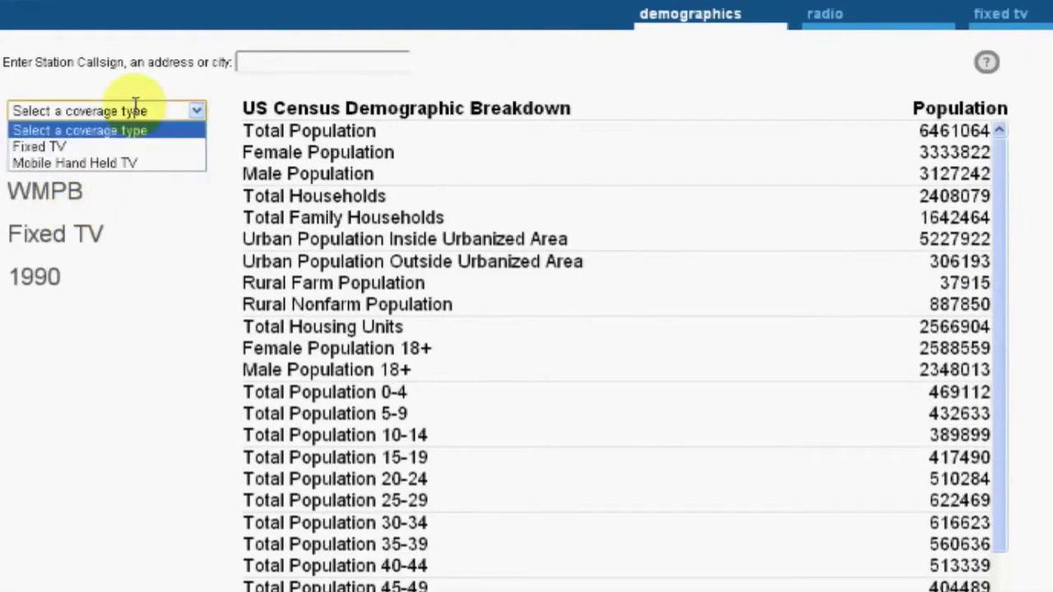
left_click(132, 162)
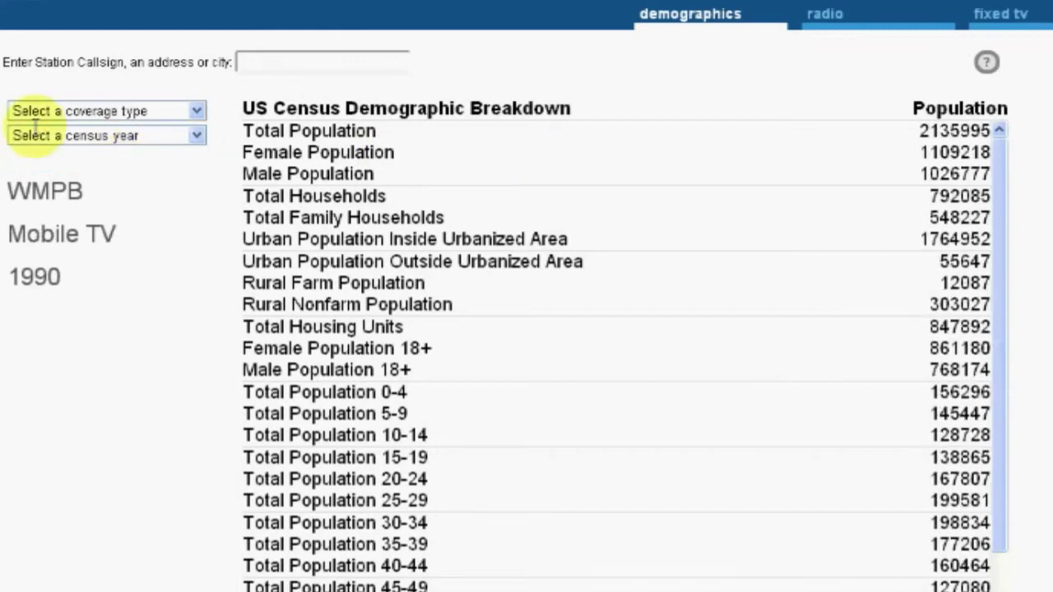
left_click(78, 113)
left_click(72, 148)
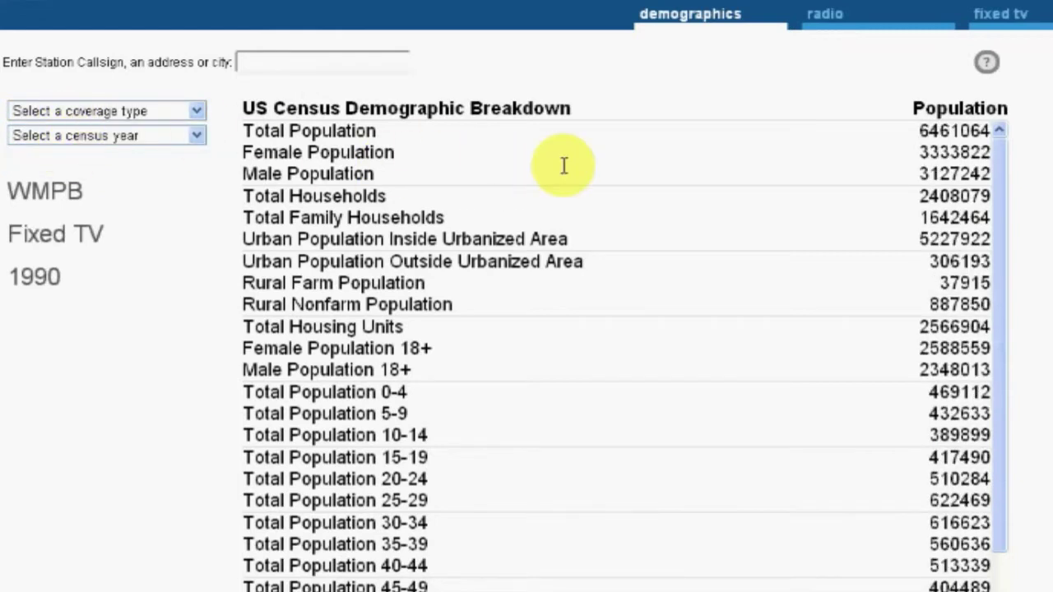
Search for the callsign WNY and load the demographic breakdown of WNYE-TV
left_click(296, 64)
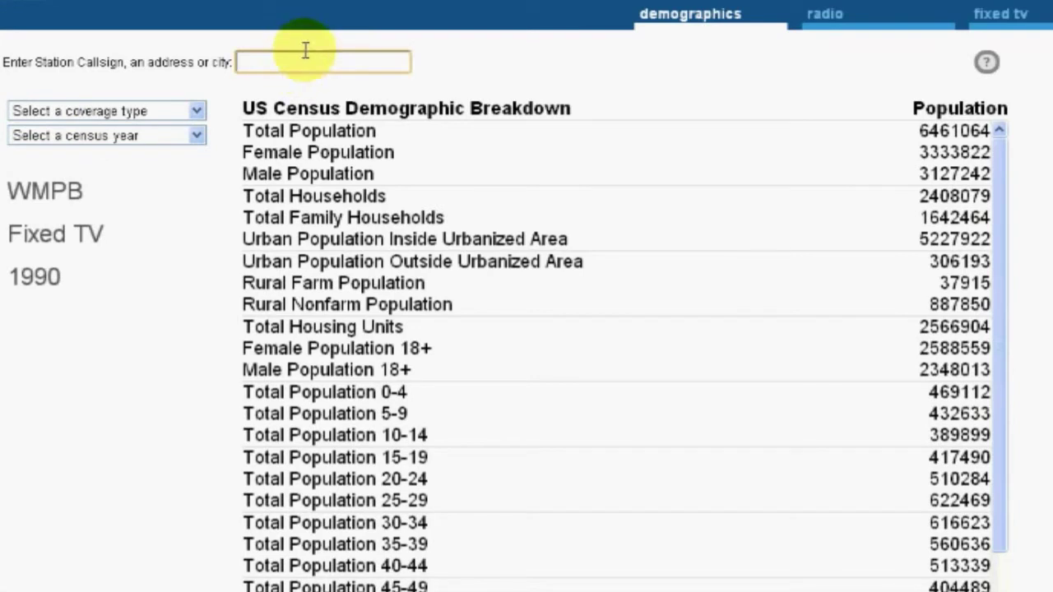
type("WNY")
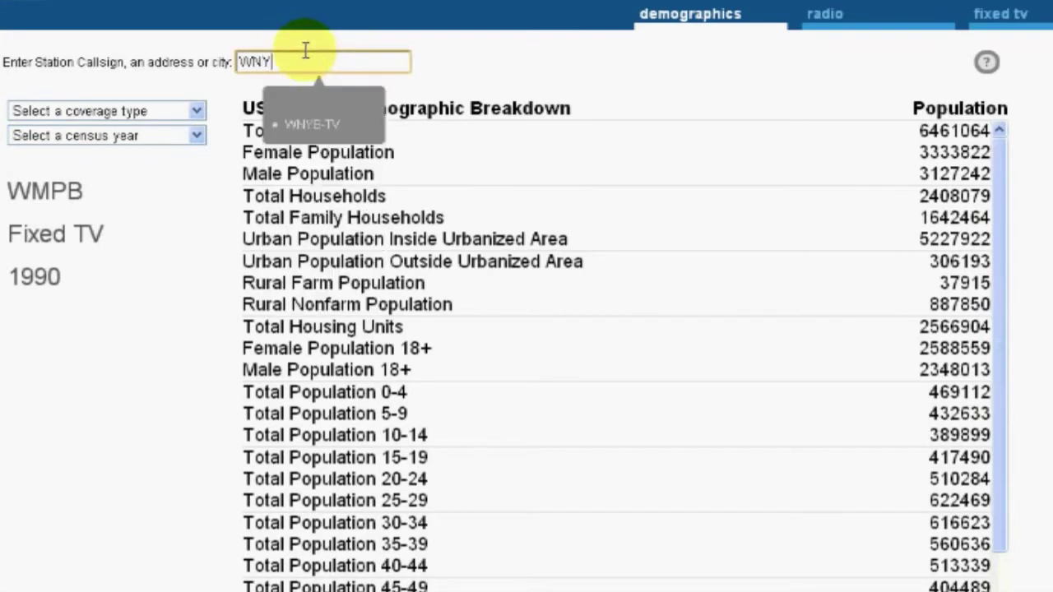
left_click(300, 125)
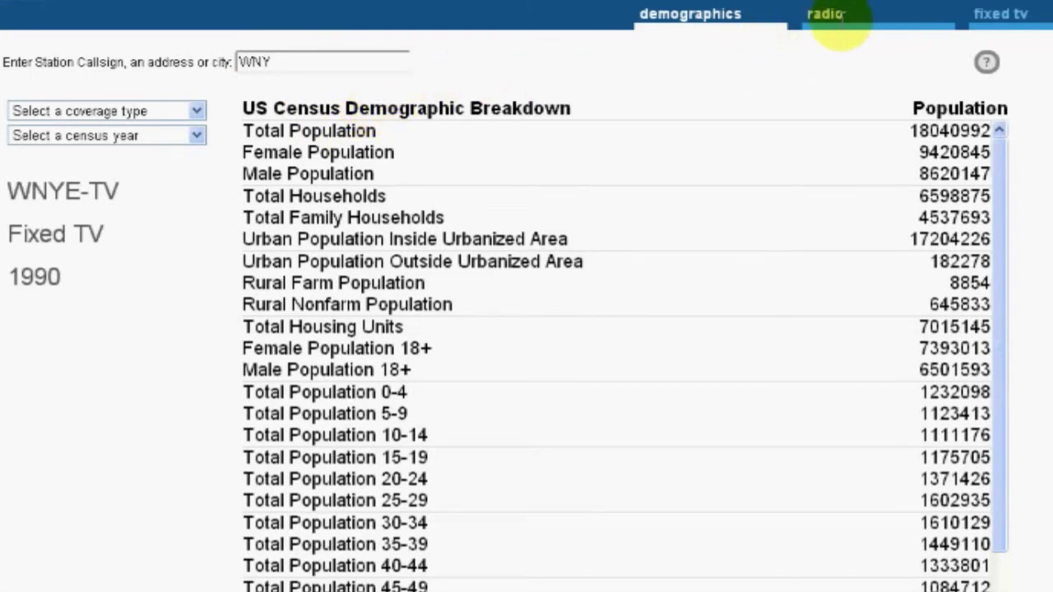
Switch to the radio map and locate station WDET-FM using the callsign search WD
left_click(841, 15)
left_click(279, 54)
key("BackSpace")
key("BackSpace")
key("BackSpace")
type("WDE")
key("BackSpace")
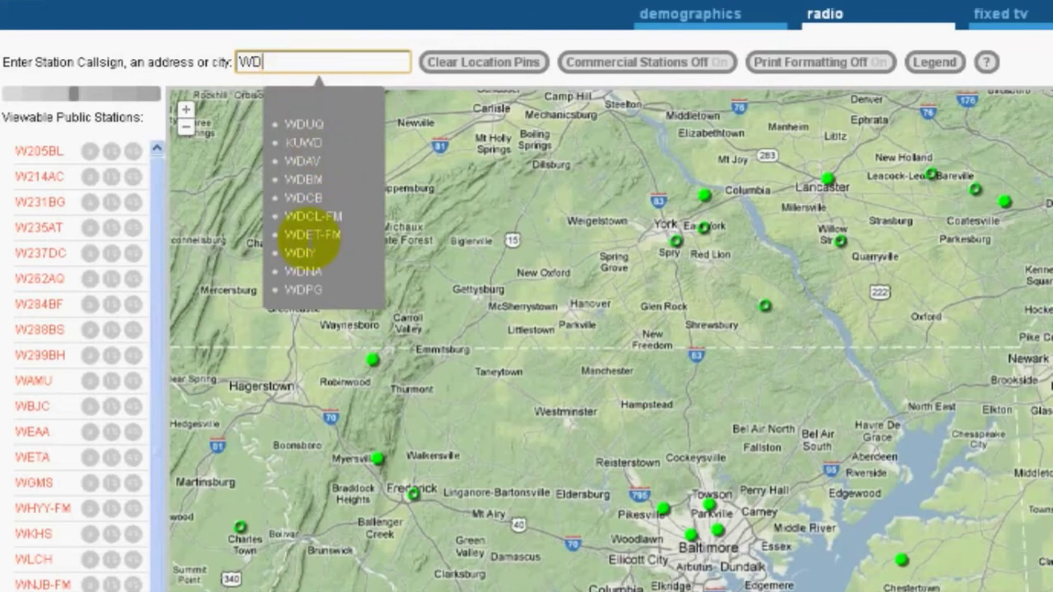
left_click(309, 235)
Locate station WDUQ on the radio map by searching for its callsign
left_click(301, 60)
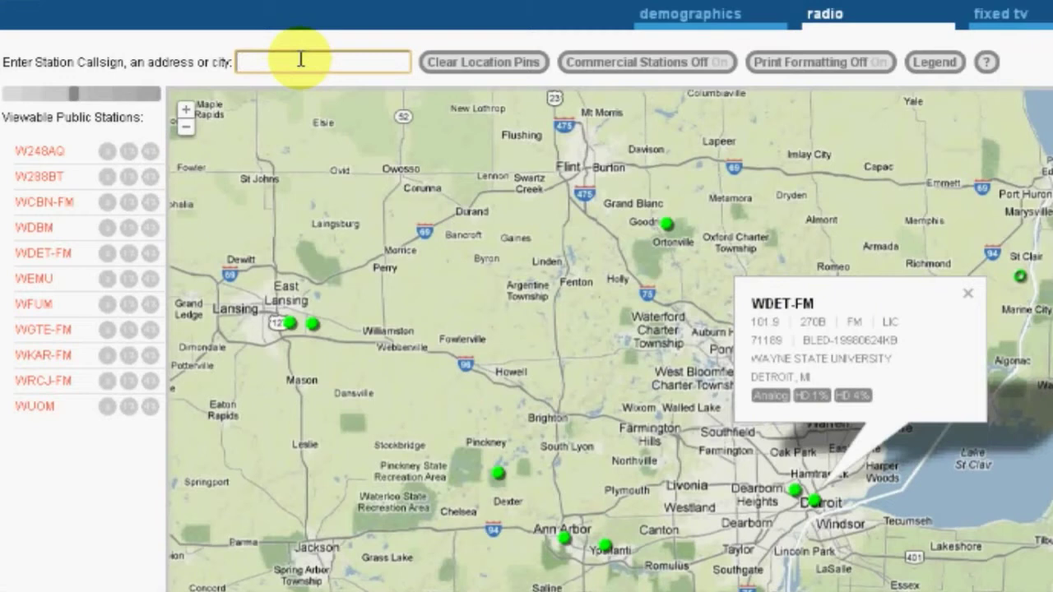
type("WD")
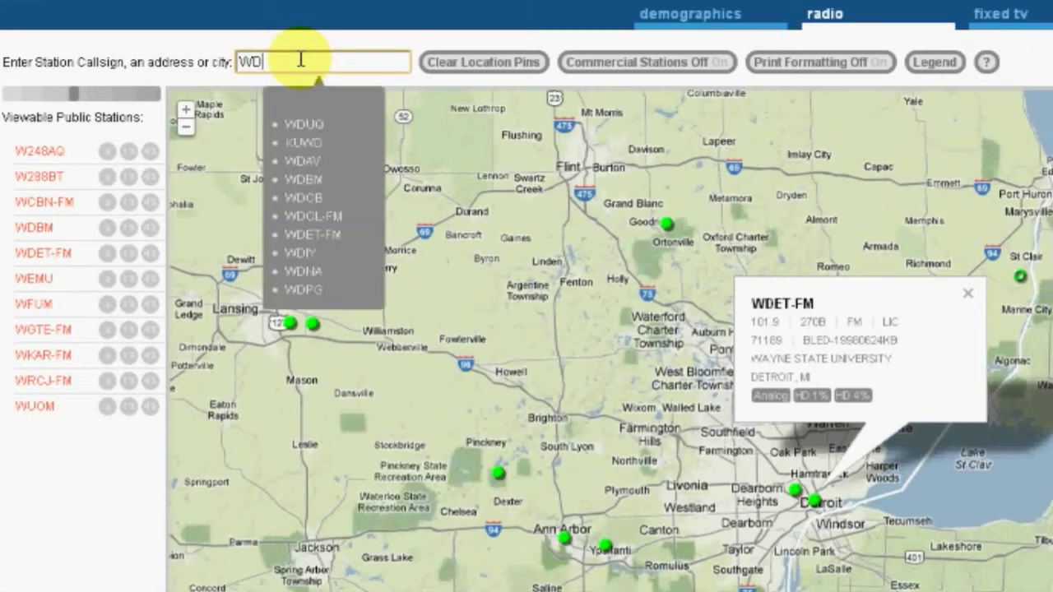
type("UQ")
key("Return")
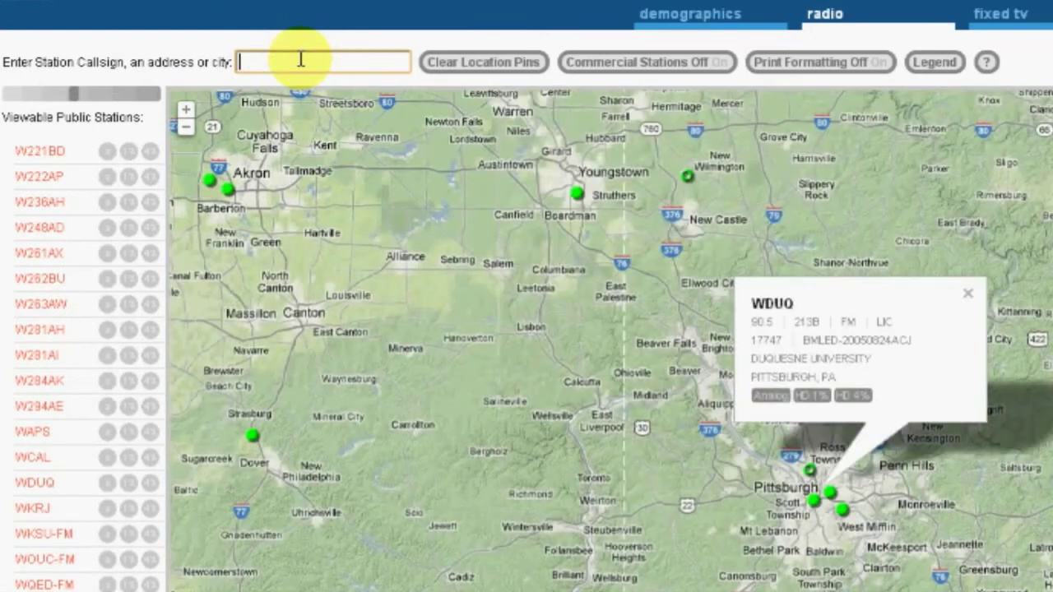
Open the demographic breakdown for WDUQ with coverage type IBOC 1% and census year 2000
left_click(688, 14)
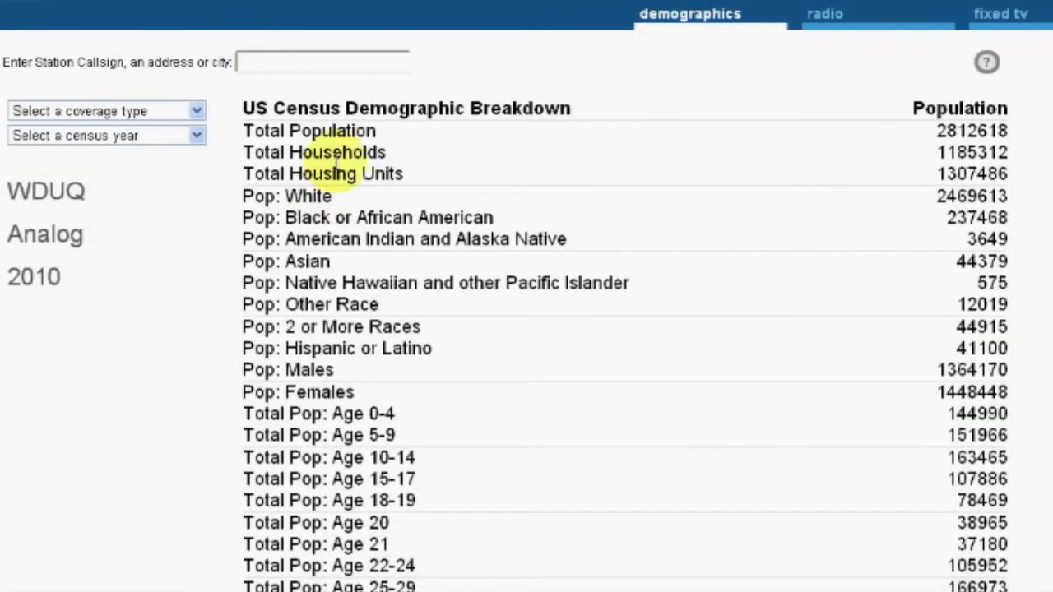
left_click(195, 111)
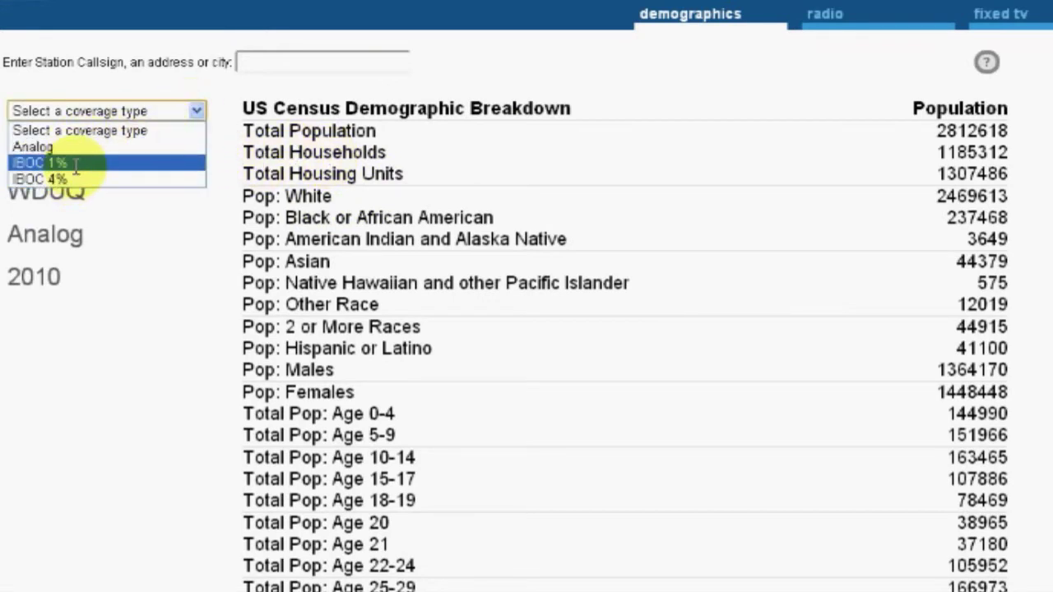
left_click(76, 164)
left_click(195, 135)
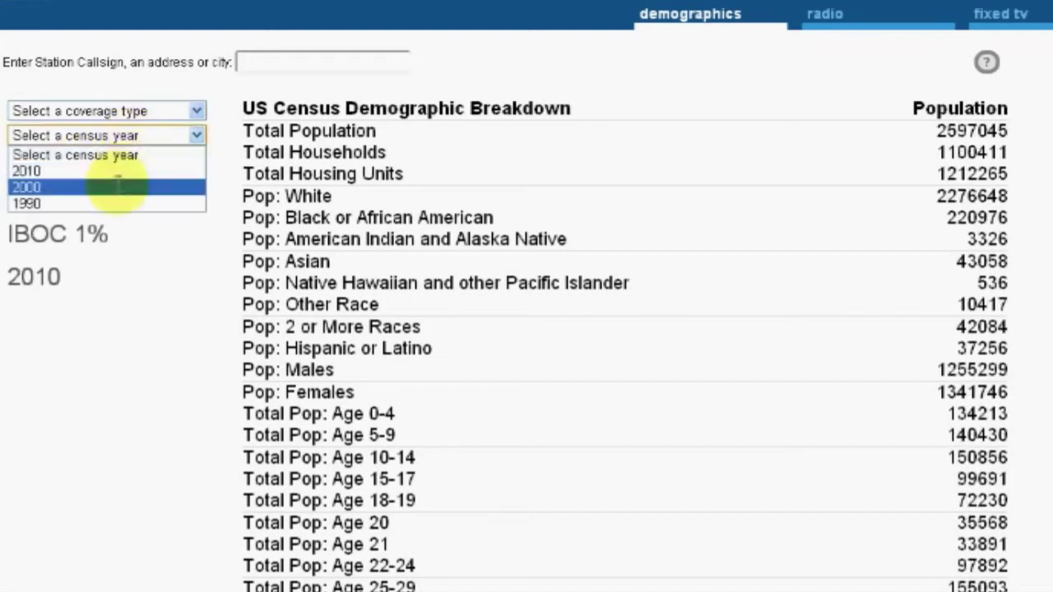
left_click(118, 185)
Return to the radio map and look through the help page, including the Viewable Public Station List section, before closing it
left_click(823, 16)
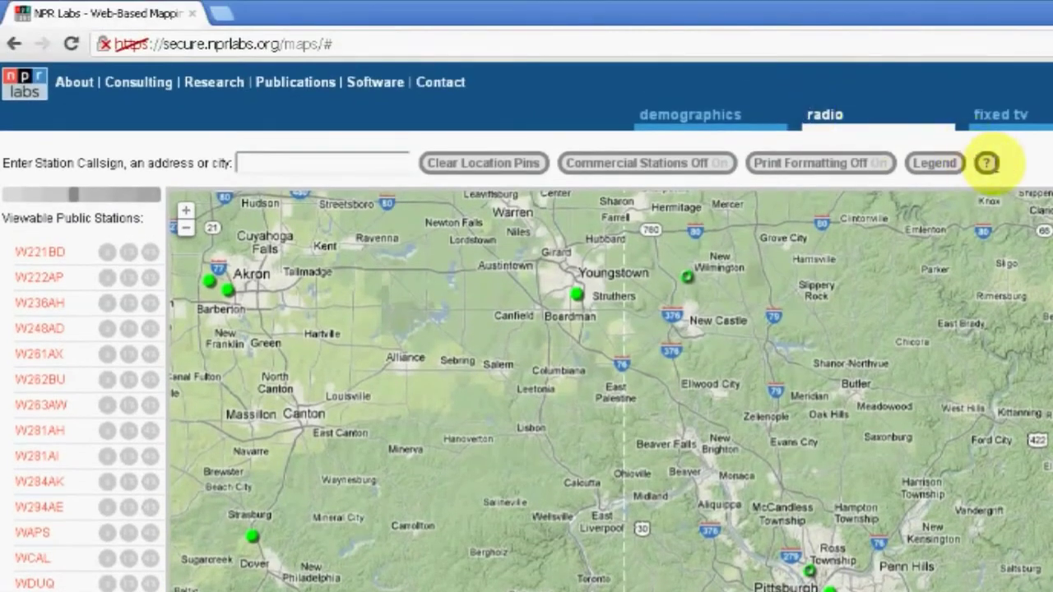
left_click(986, 61)
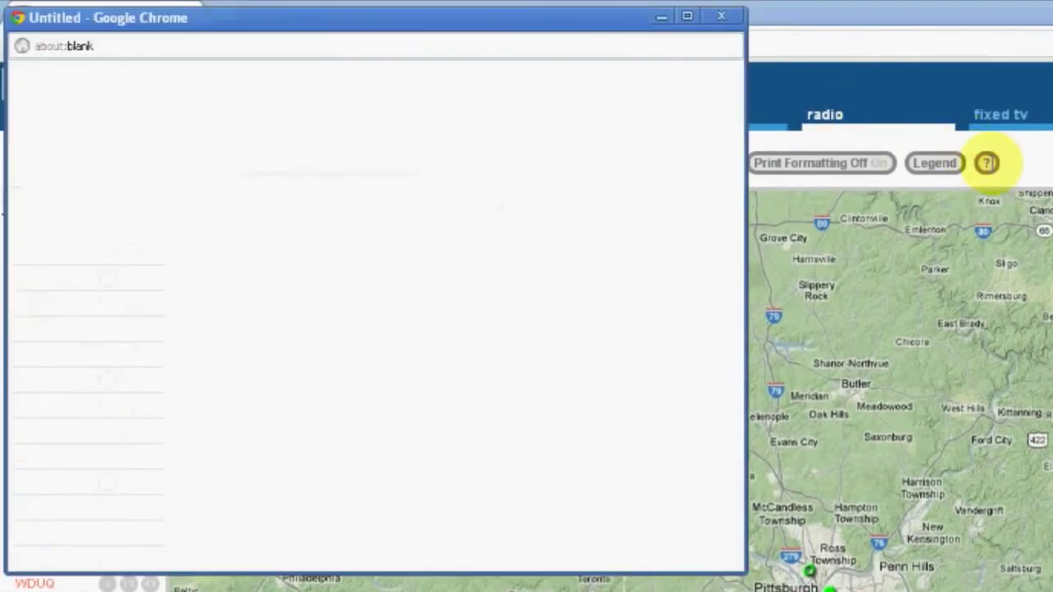
left_click_drag(733, 116, 736, 387)
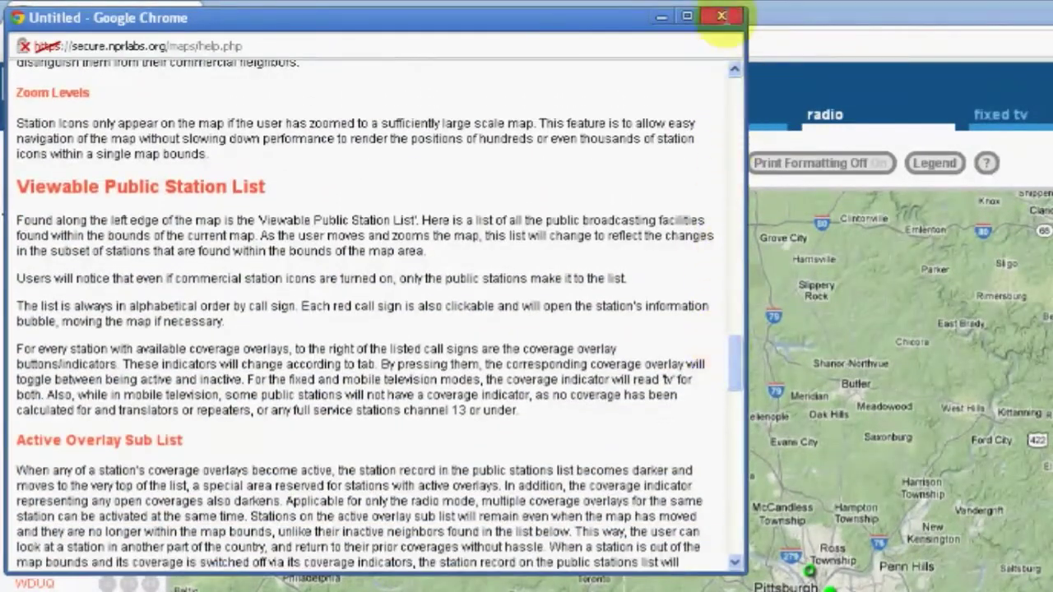
left_click(721, 15)
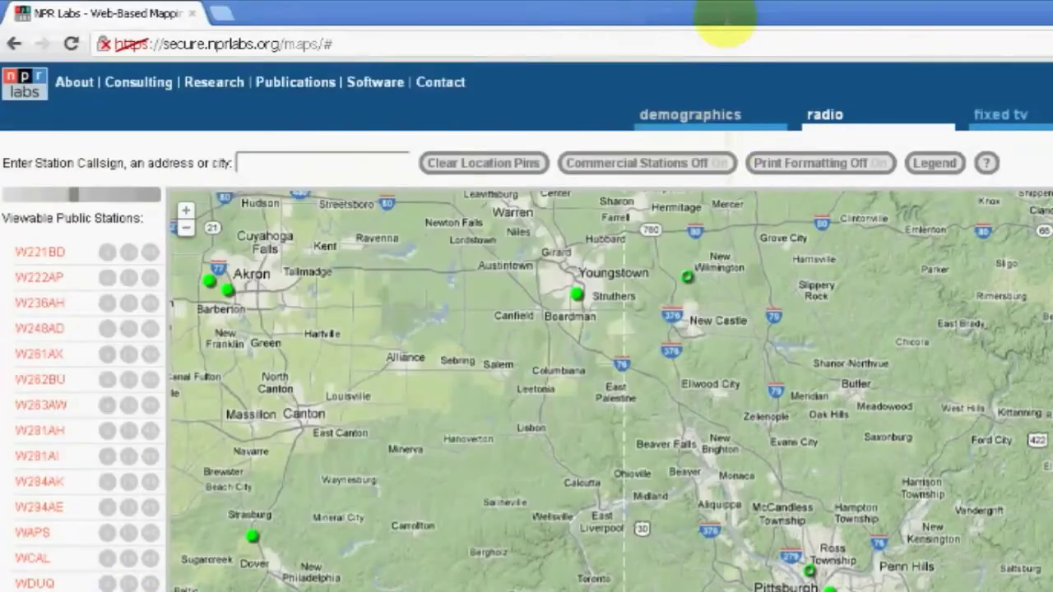
Turn on print formatting for the radio map
left_click(839, 163)
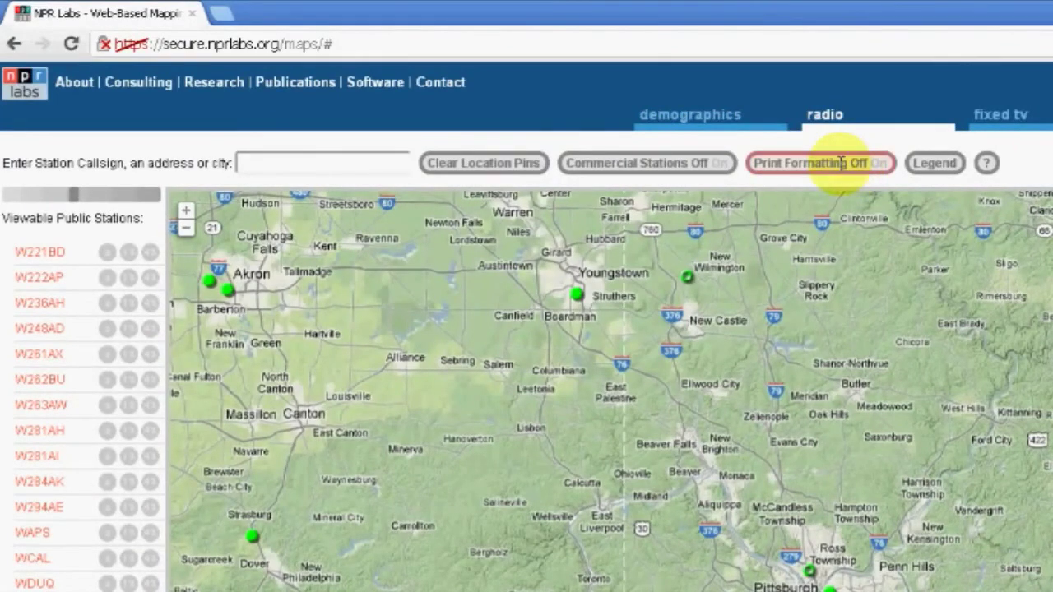